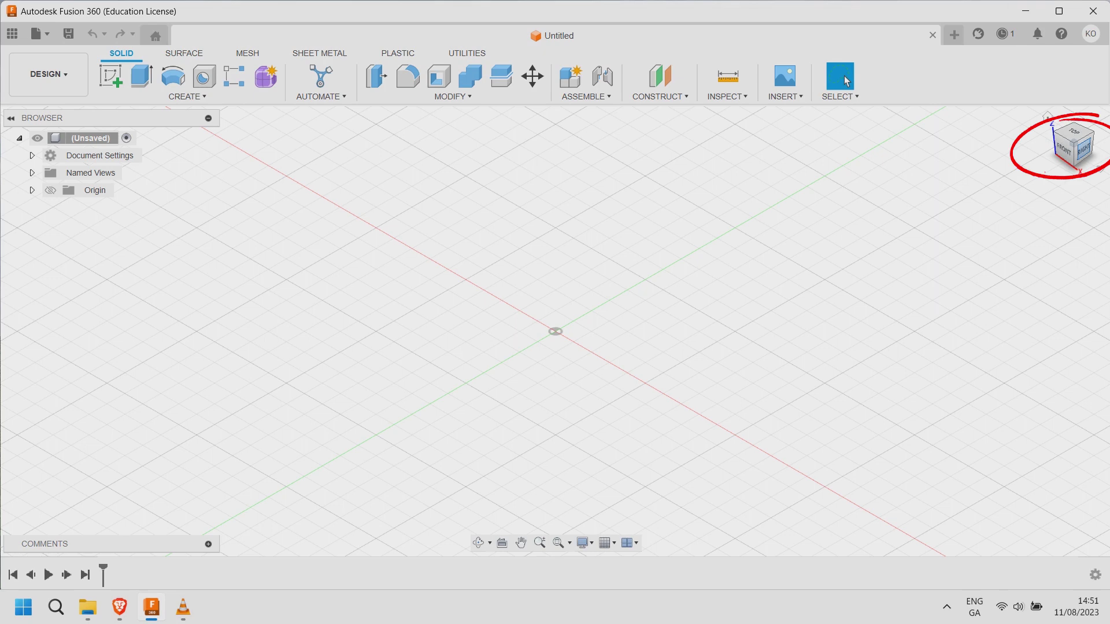
# Switch to the right view and start a new sketch on the YZ origin plane
pyautogui.click(1084, 149)
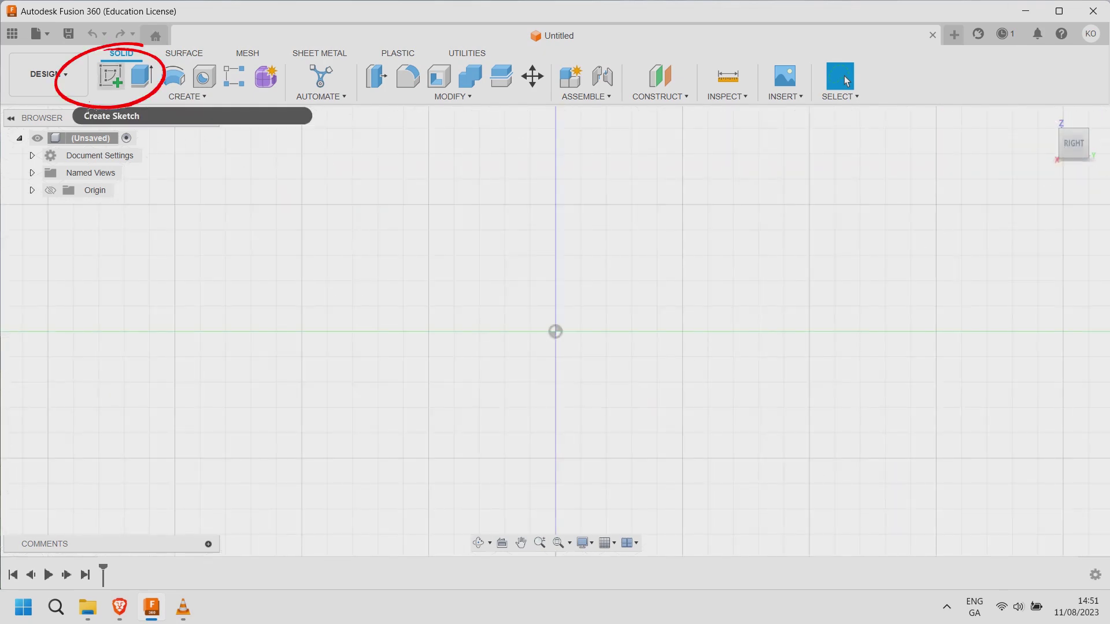
pyautogui.click(111, 76)
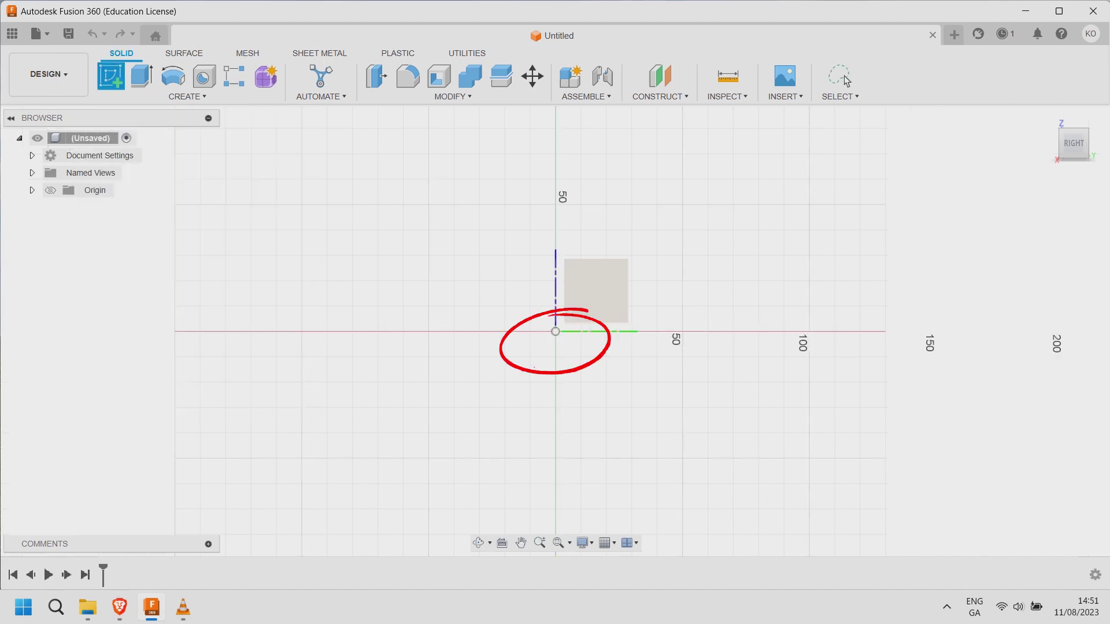
pyautogui.click(596, 291)
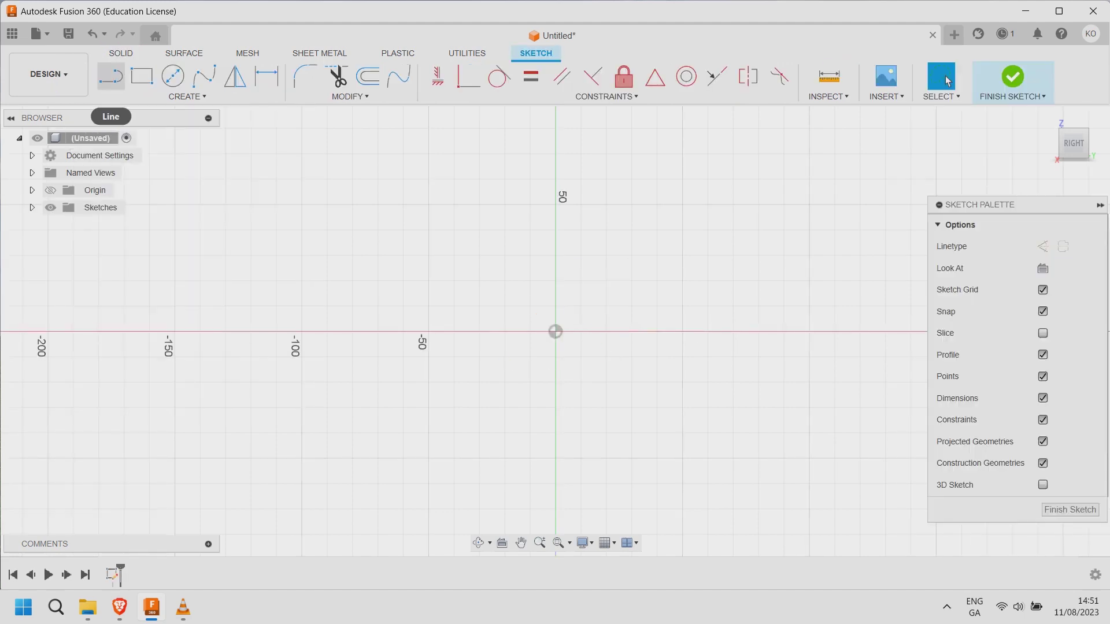
# Draw a 100 mm vertical line upward from the origin
pyautogui.click(111, 76)
pyautogui.scroll(-5, 606, 258)
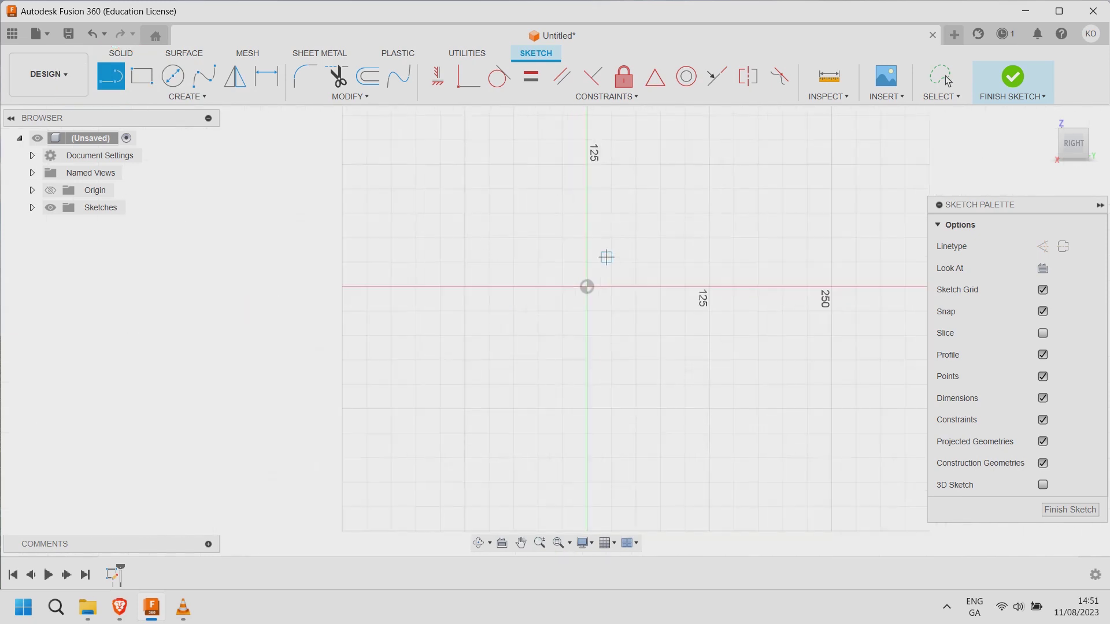
pyautogui.moveTo(640, 241)
pyautogui.mouseDown(button='middle')
pyautogui.moveTo(605, 325)
pyautogui.moveTo(548, 369)
pyautogui.mouseUp(button='middle')
pyautogui.scroll(2, 548, 369)
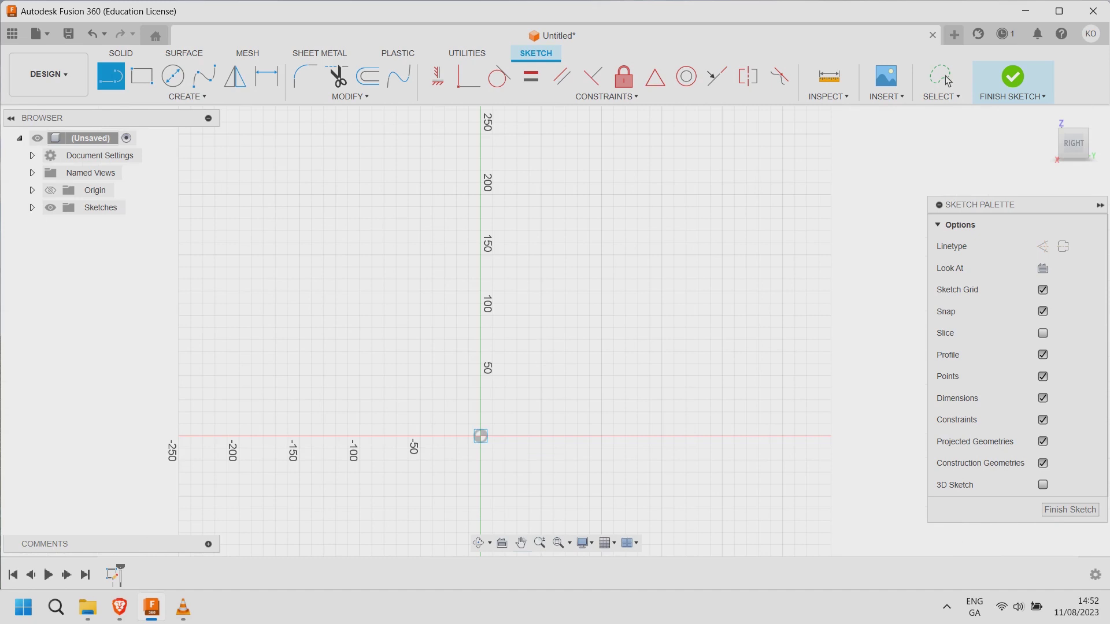
pyautogui.click(480, 436)
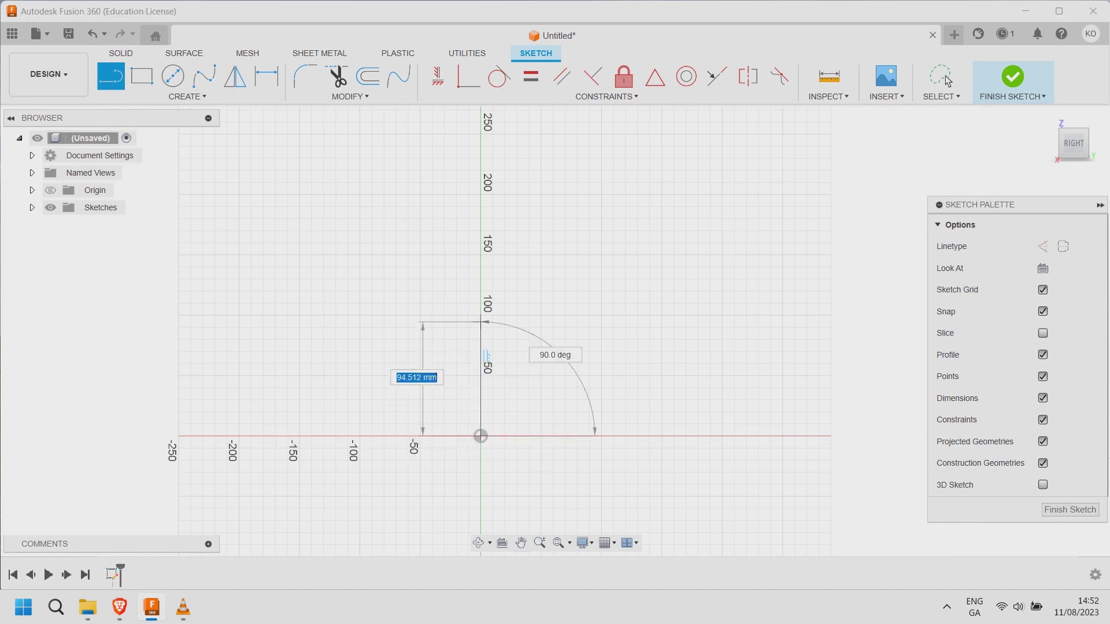
pyautogui.write('100')
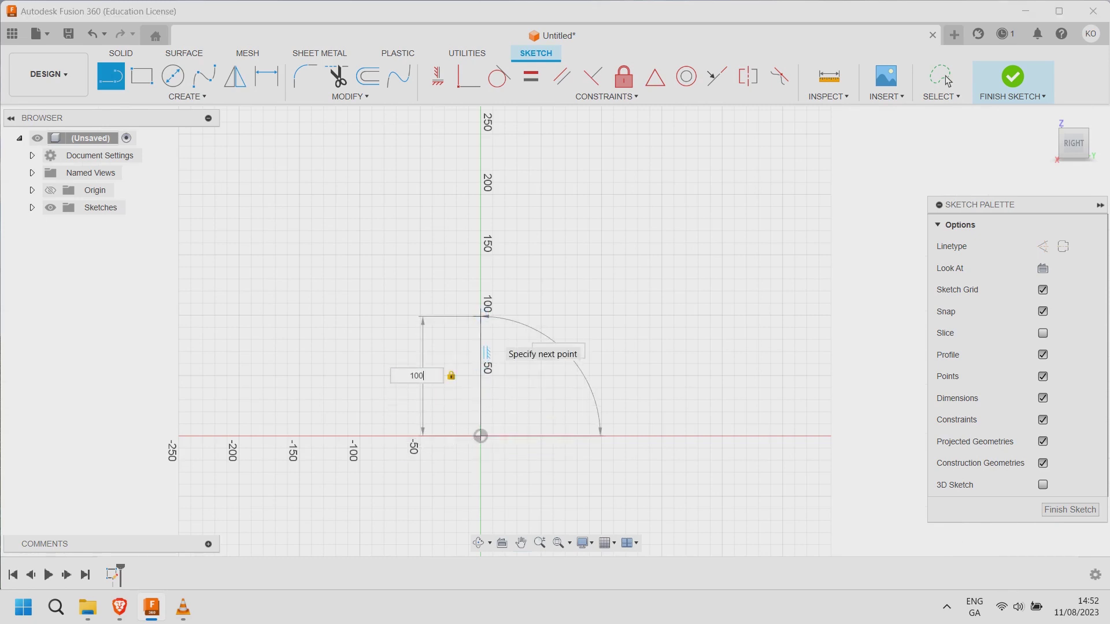
pyautogui.press('Tab')
pyautogui.click(948, 81)
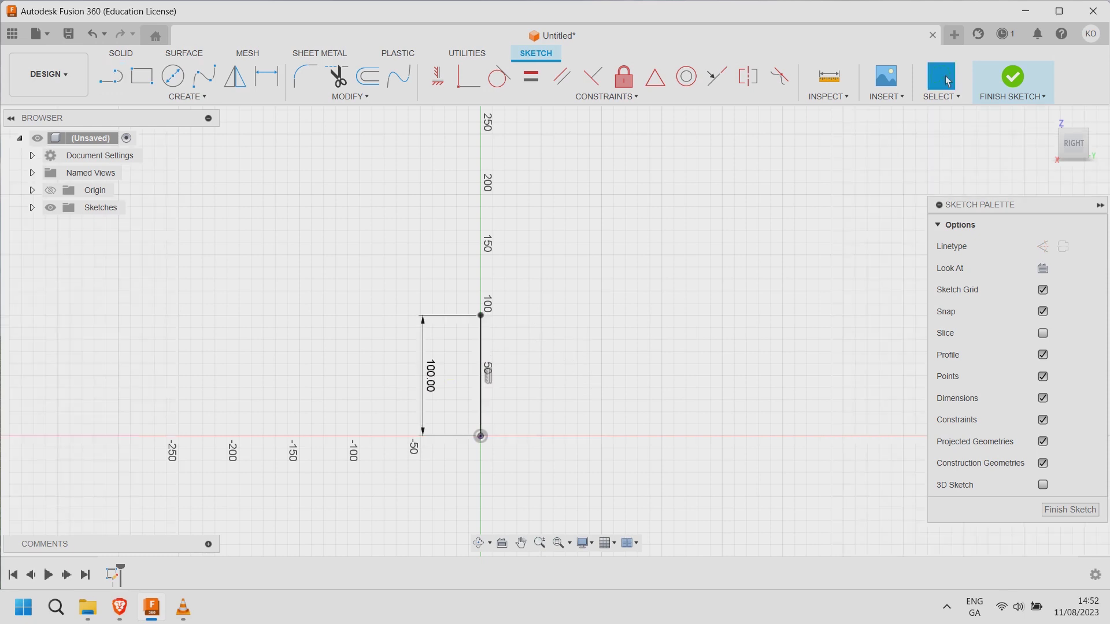
# Add a tangent quarter arc of 50 mm radius from the vertical line's upper end, curving to the right
pyautogui.click(187, 97)
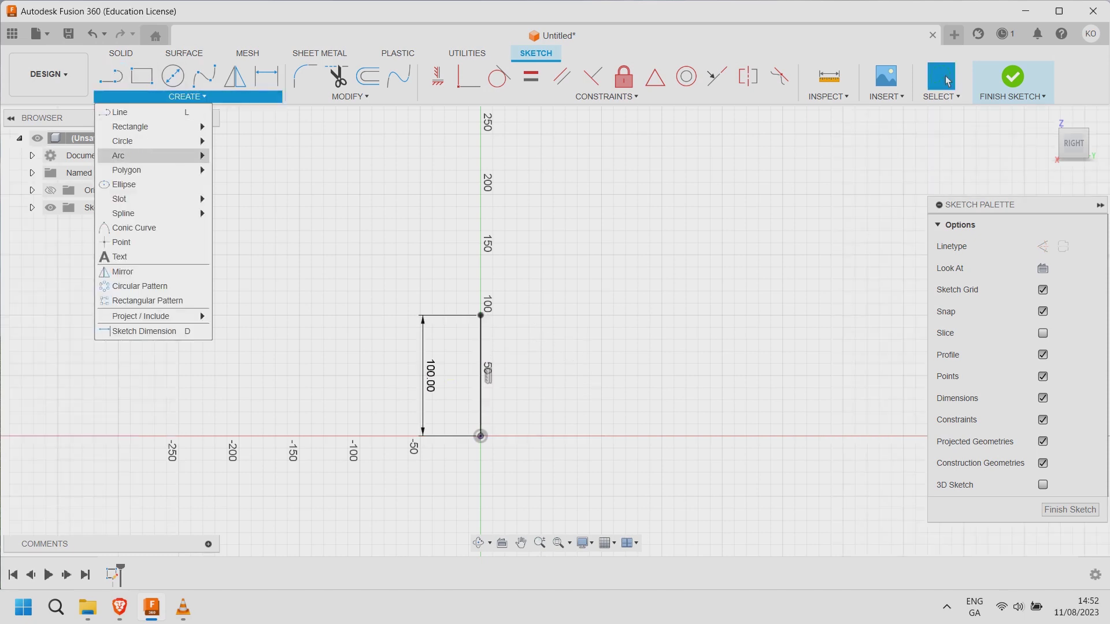
pyautogui.moveTo(151, 155)
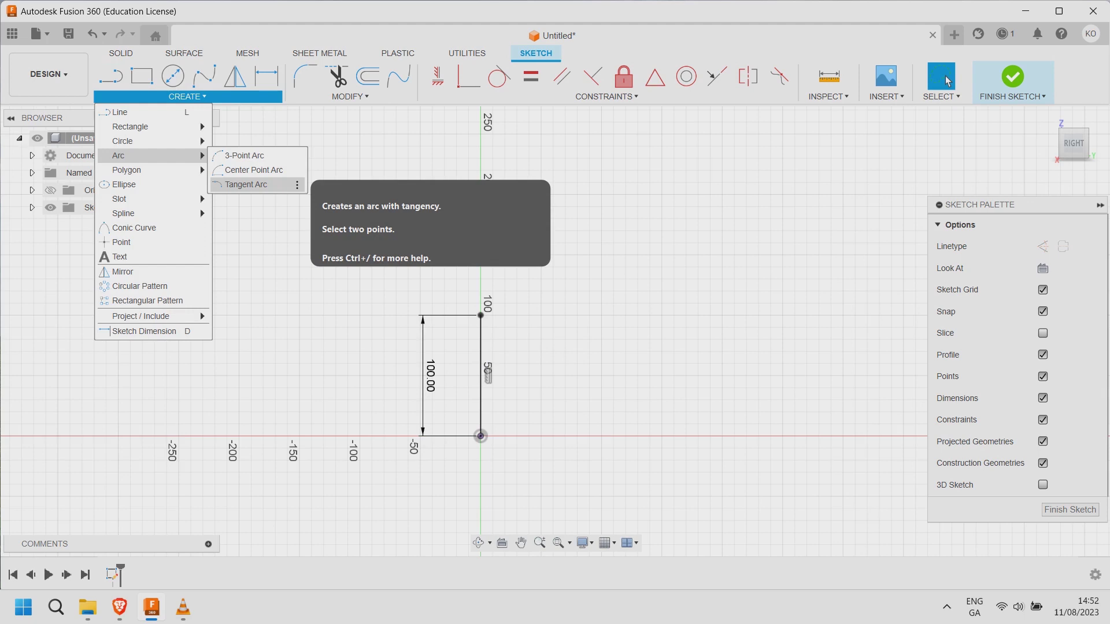
pyautogui.click(246, 185)
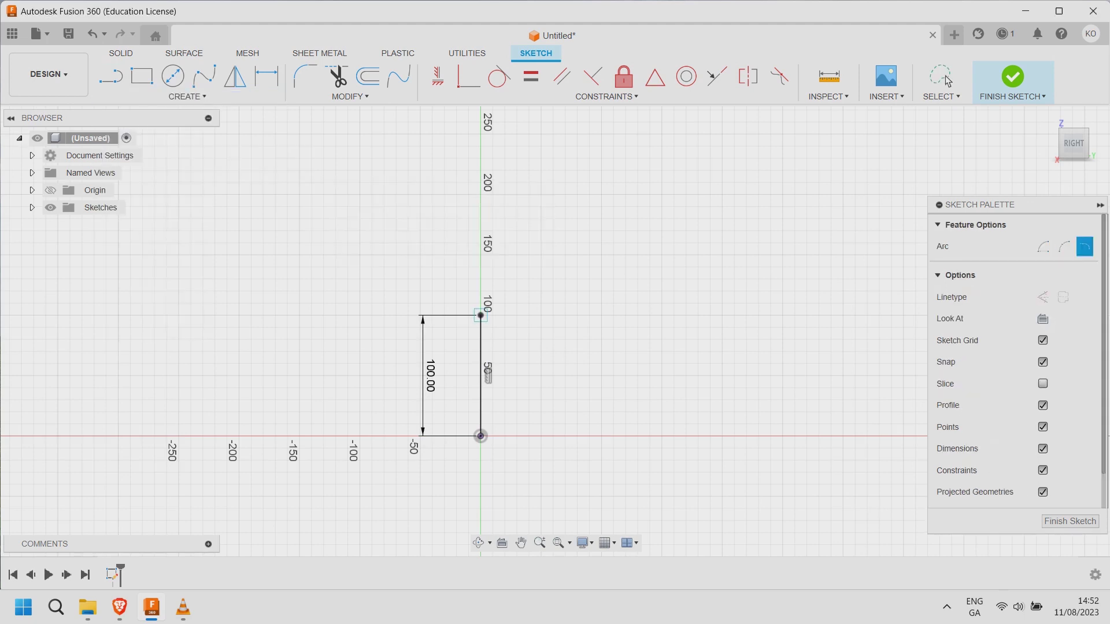
pyautogui.click(481, 315)
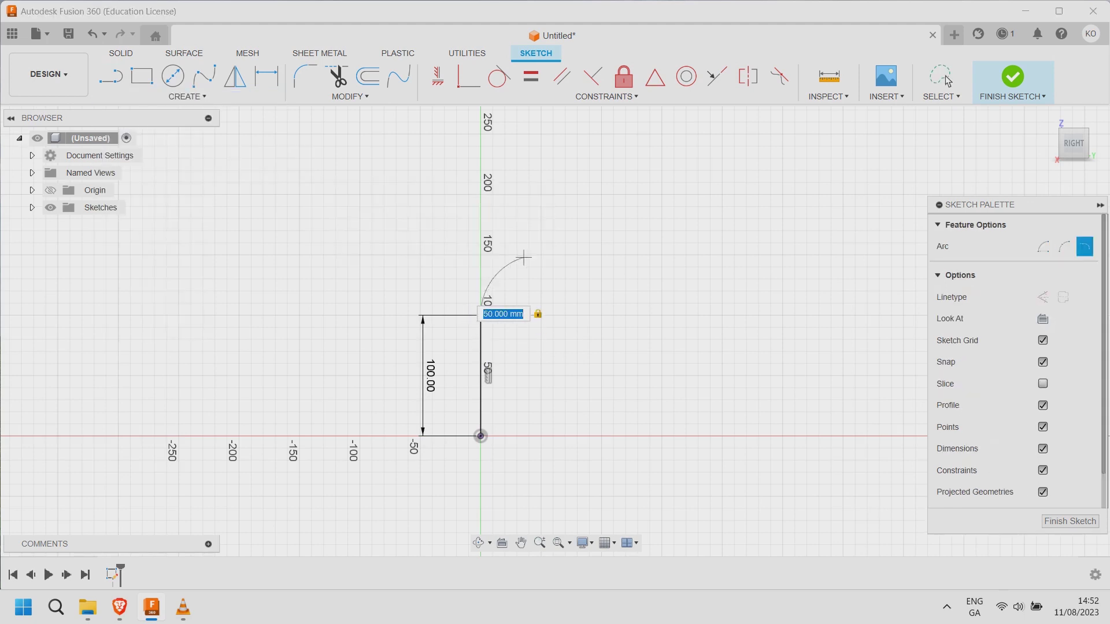
pyautogui.click(542, 255)
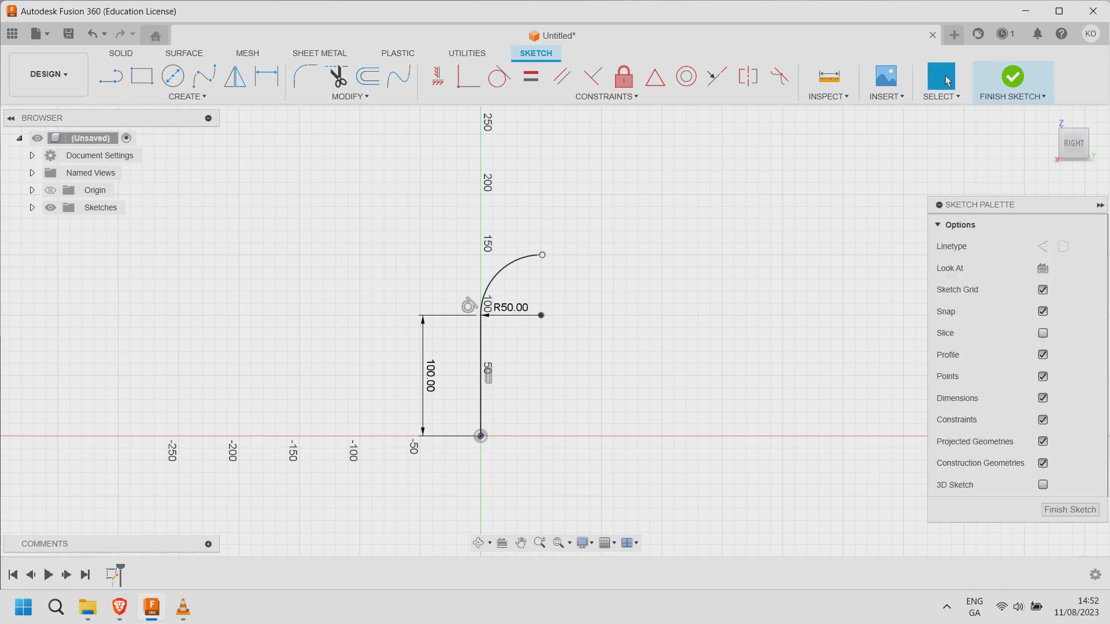
# Draw a 100 mm horizontal line to the right from the arc's free end
pyautogui.press('l')
pyautogui.click(542, 255)
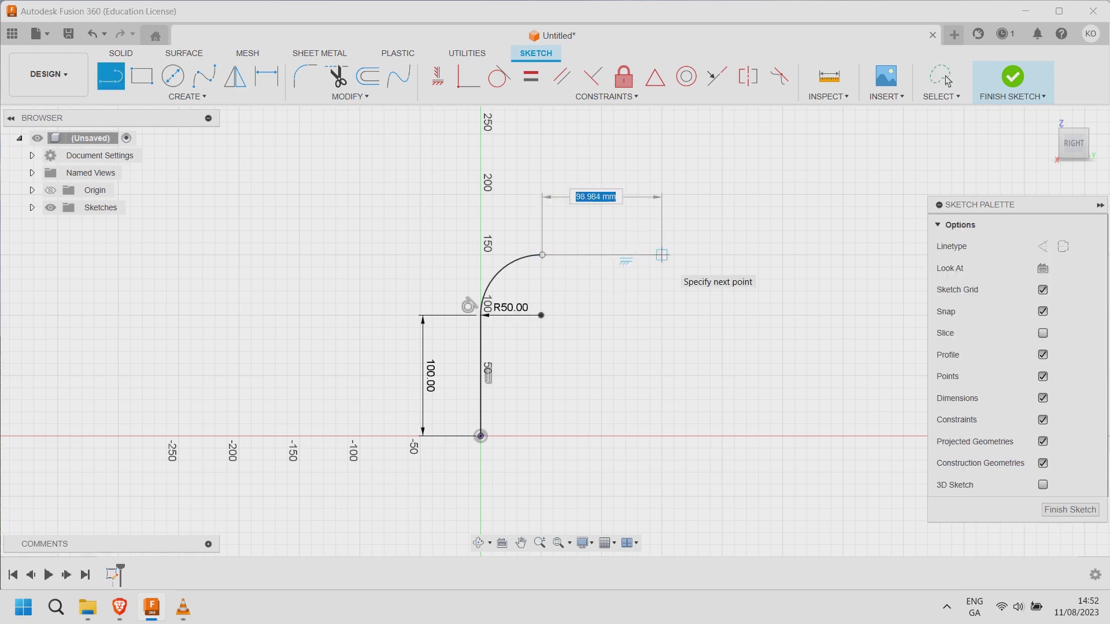
pyautogui.write('100')
pyautogui.press('Return')
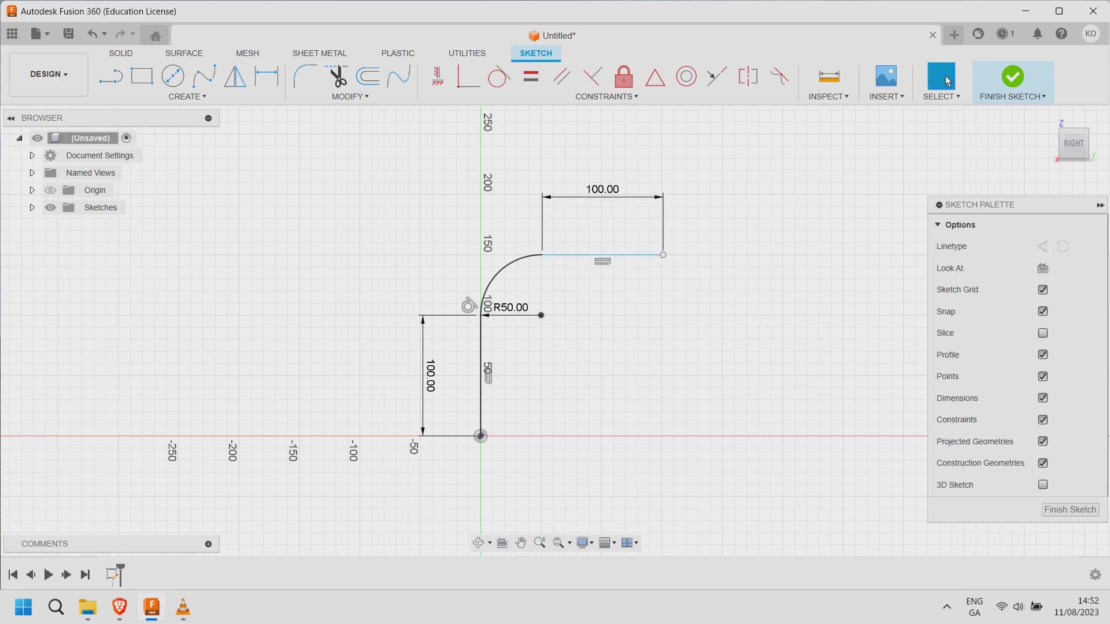
pyautogui.click(948, 81)
# Add a tangent quarter arc of 50 mm radius curving downward from the horizontal line's right end
pyautogui.click(663, 255)
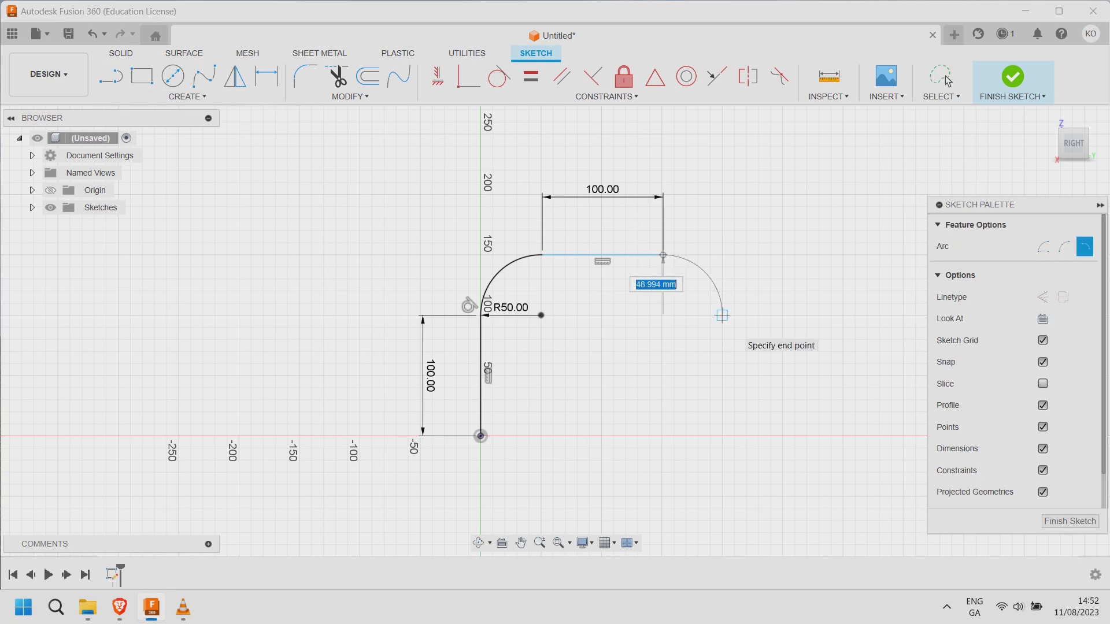
pyautogui.write('50')
pyautogui.press('Return')
pyautogui.click(948, 81)
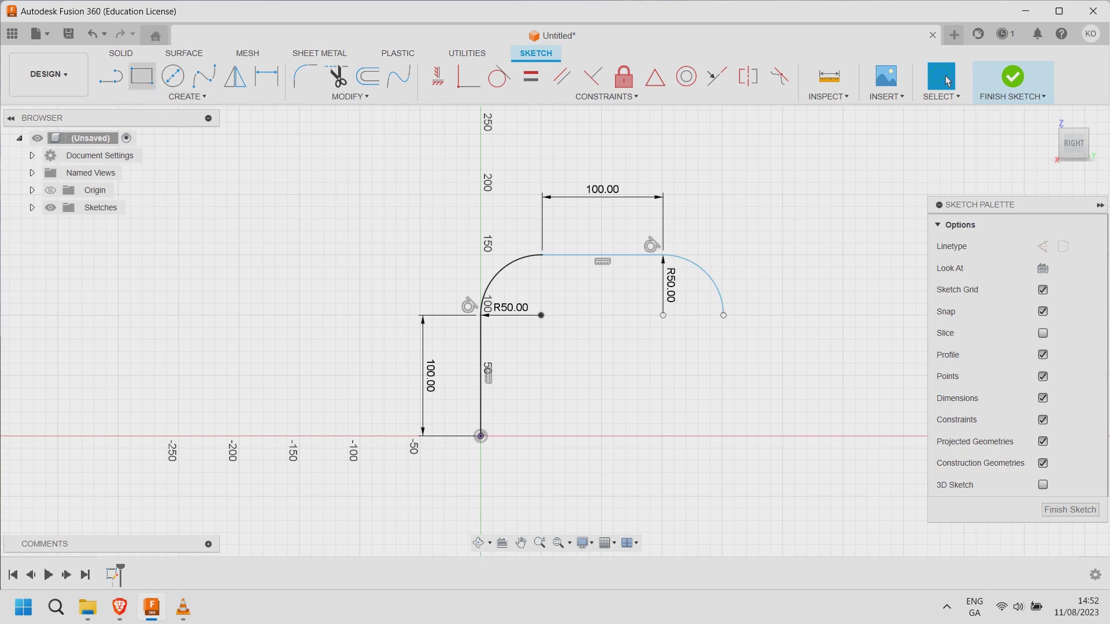
# Draw a 100 mm vertical line downward from the second arc's lower end
pyautogui.press('l')
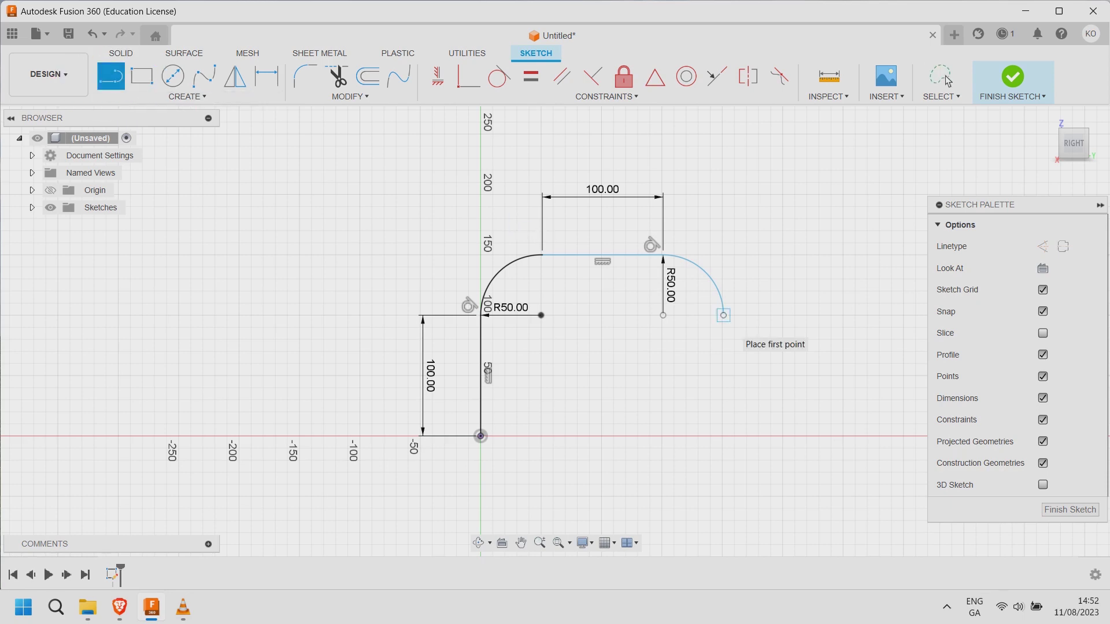
pyautogui.click(723, 315)
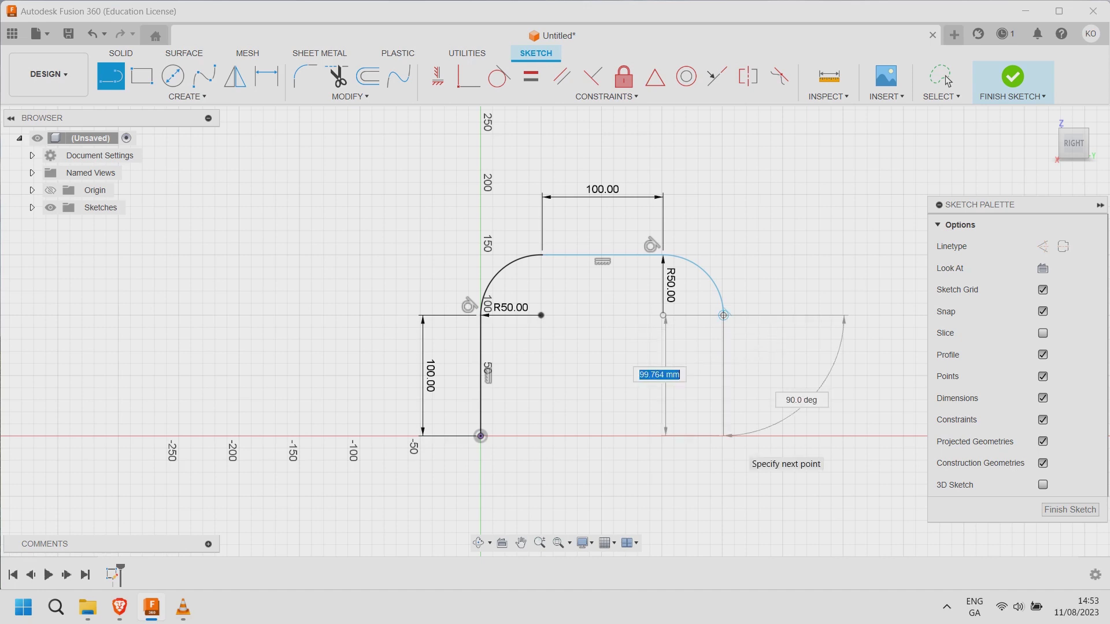
pyautogui.write('100')
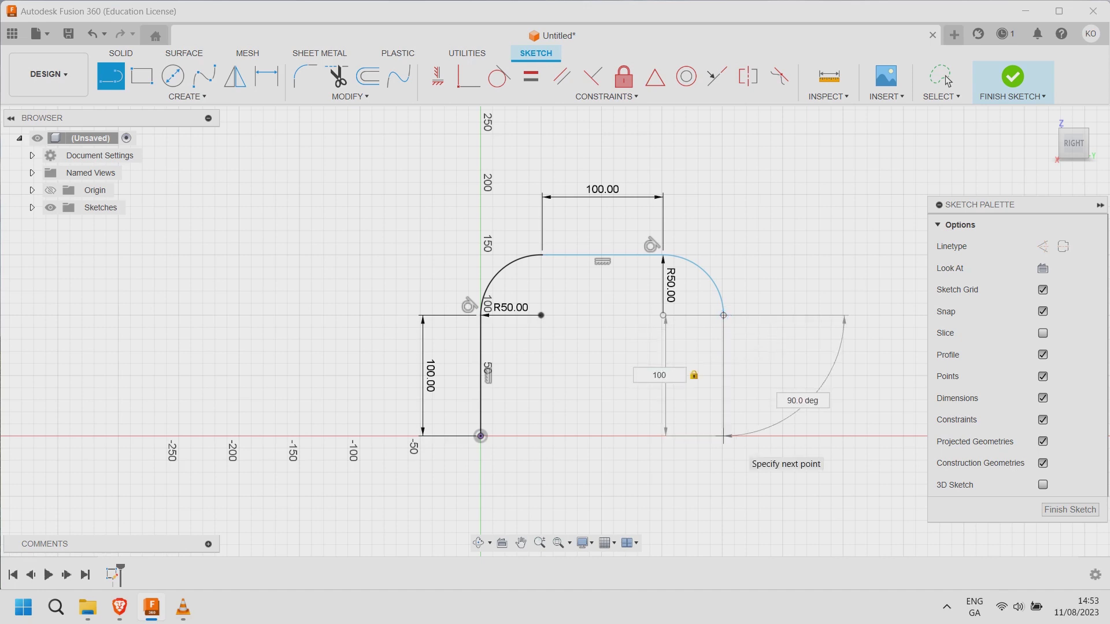
pyautogui.press('Return')
pyautogui.click(942, 78)
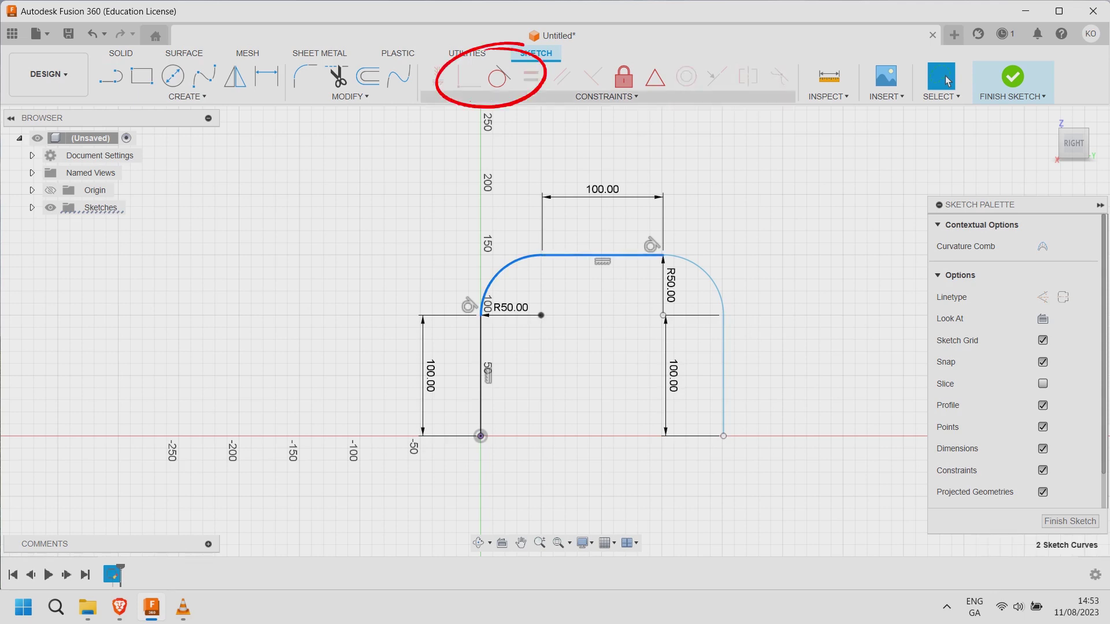
# Make the top line tangent to the left arc, the right leg vertical and tangent to the right arc, and finish the sketch
pyautogui.click(499, 77)
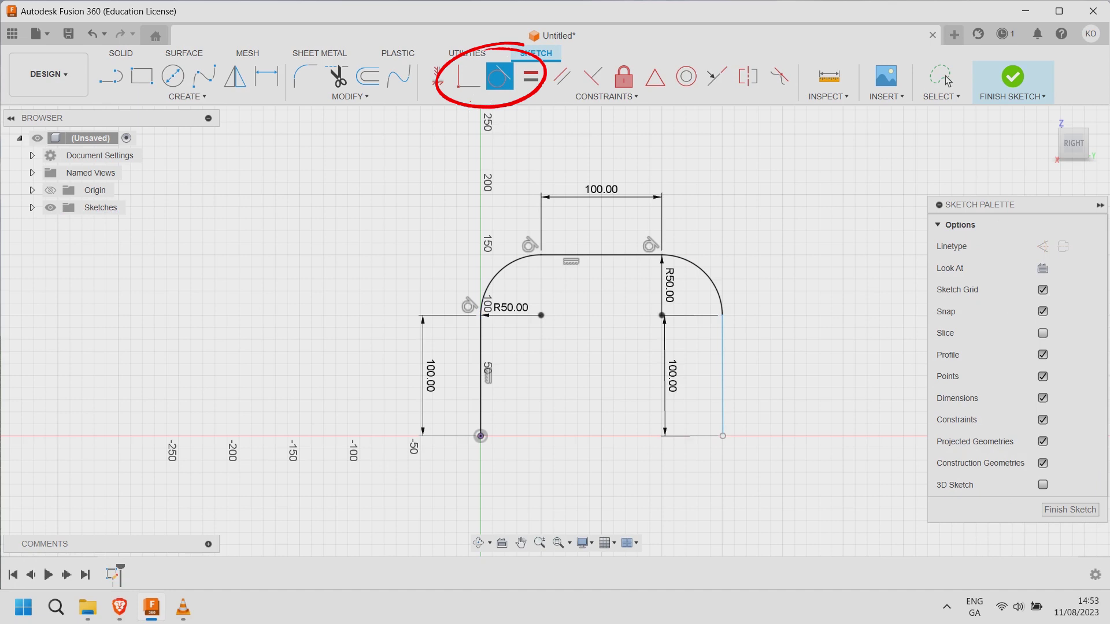
pyautogui.click(723, 378)
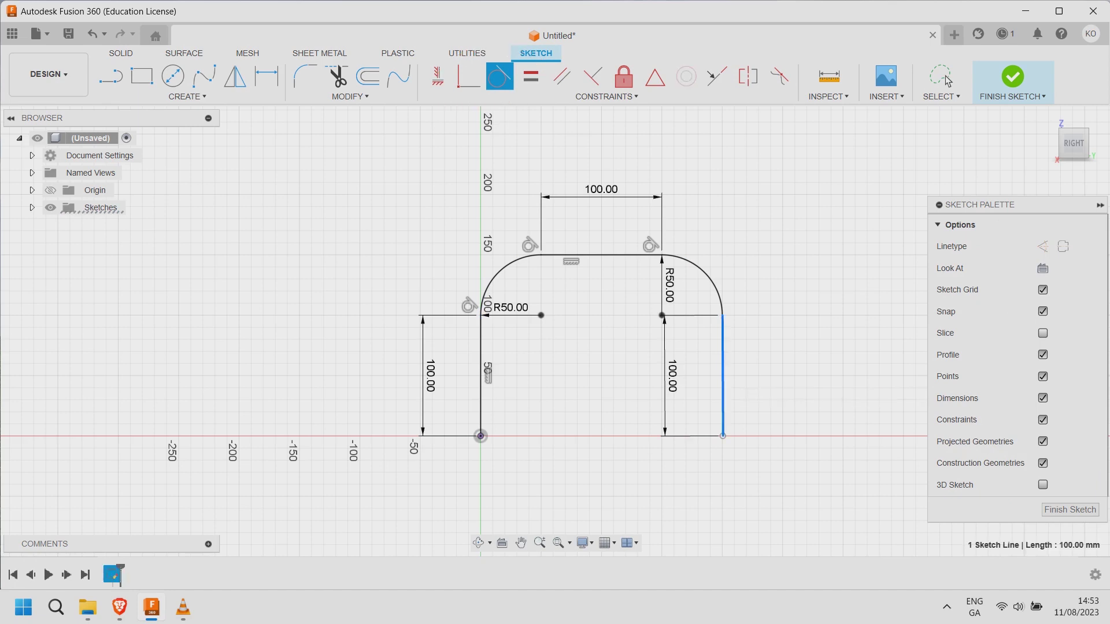
pyautogui.click(708, 278)
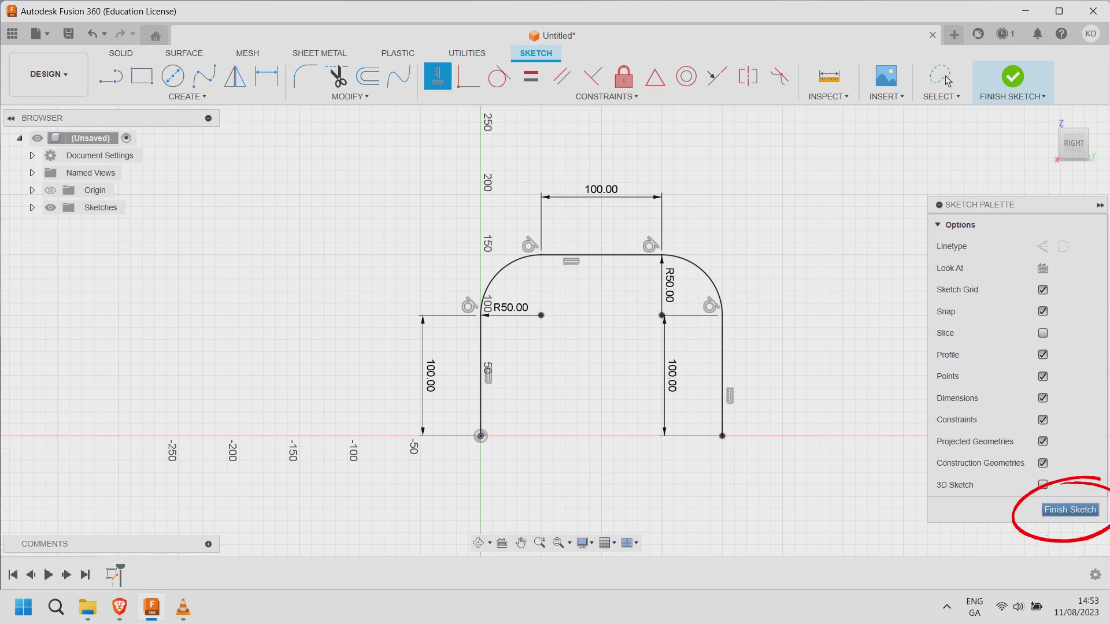
pyautogui.click(1070, 510)
# Create a hollow circular pipe along the whole sketched path as a new body, with 25 mm section size and 1.5 mm section thickness
pyautogui.click(187, 96)
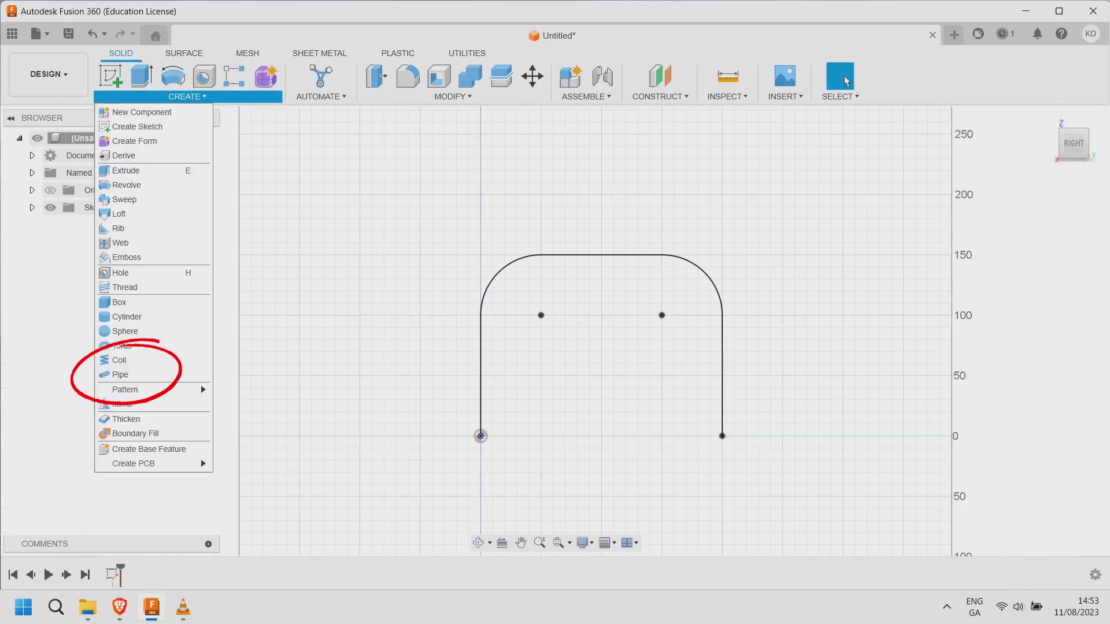
pyautogui.click(120, 375)
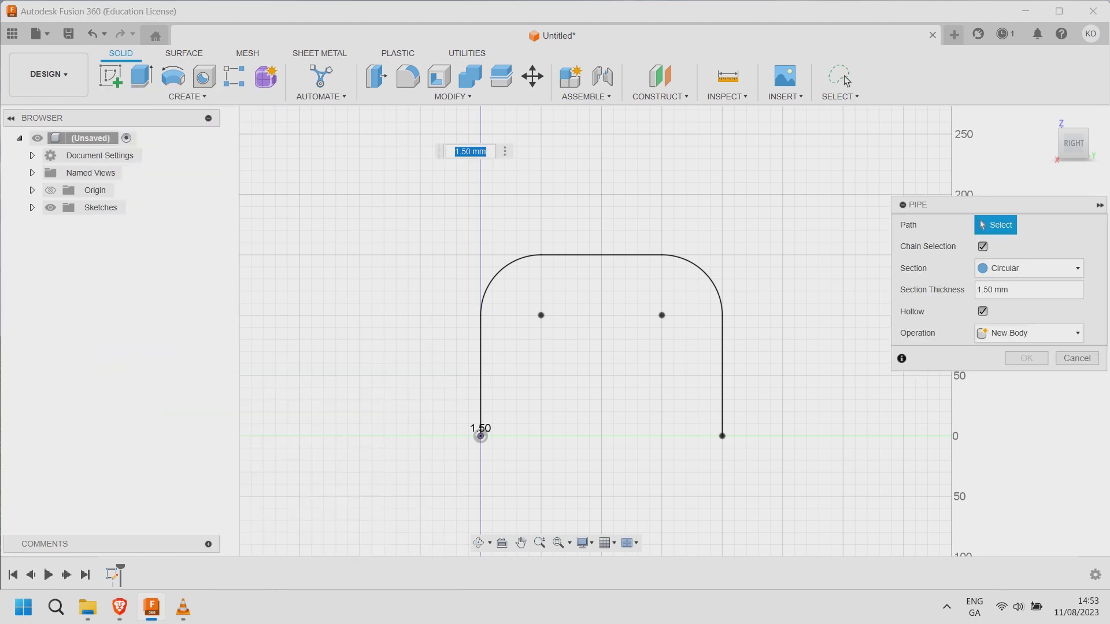
pyautogui.click(481, 433)
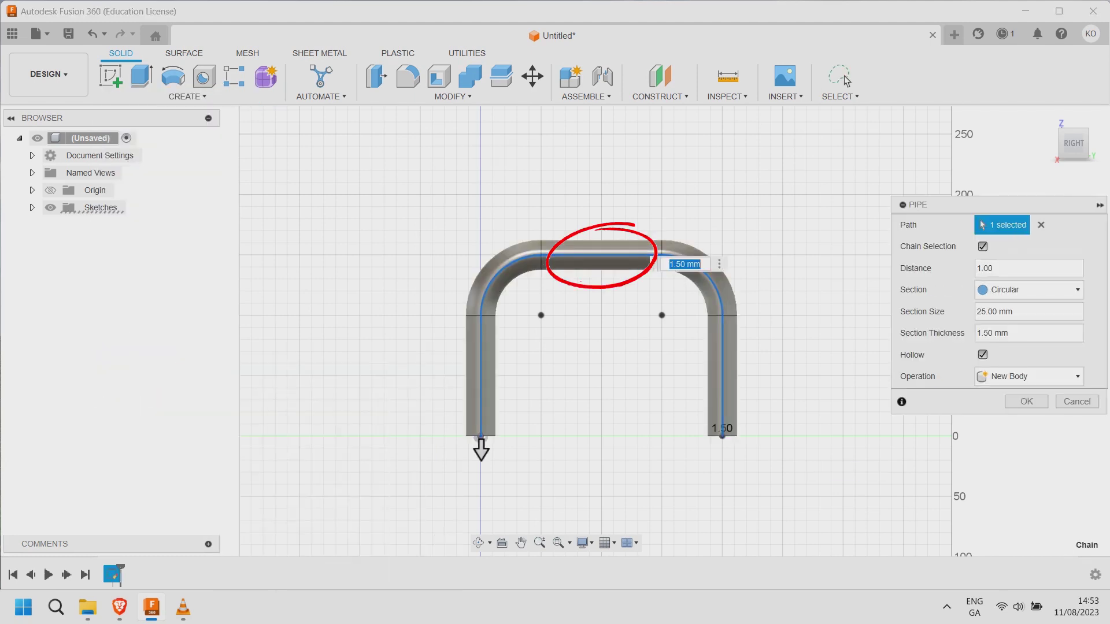
pyautogui.click(983, 355)
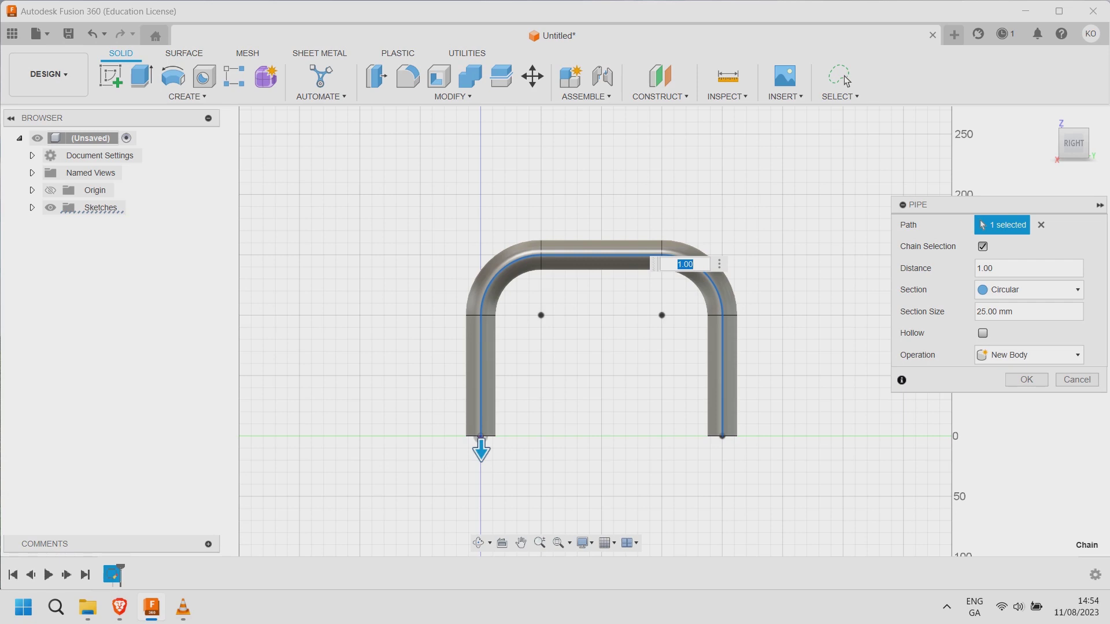
pyautogui.keyDown('shift'); pyautogui.moveTo(694, 370); pyautogui.dragTo(700, 303, button='middle'); pyautogui.keyUp('shift')
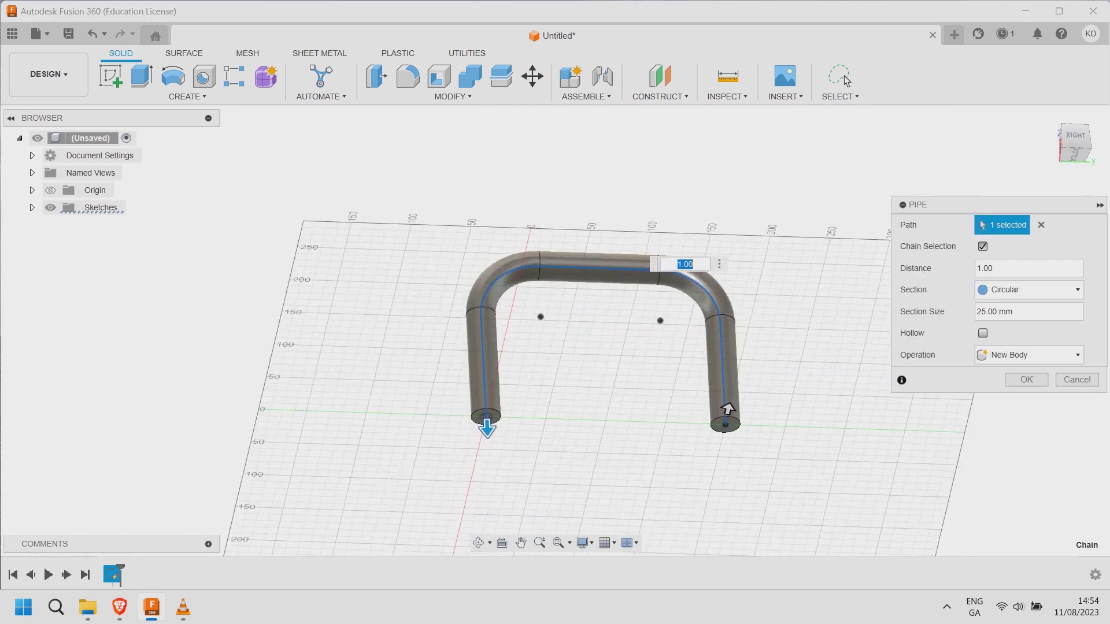
pyautogui.scroll(5, 731, 399)
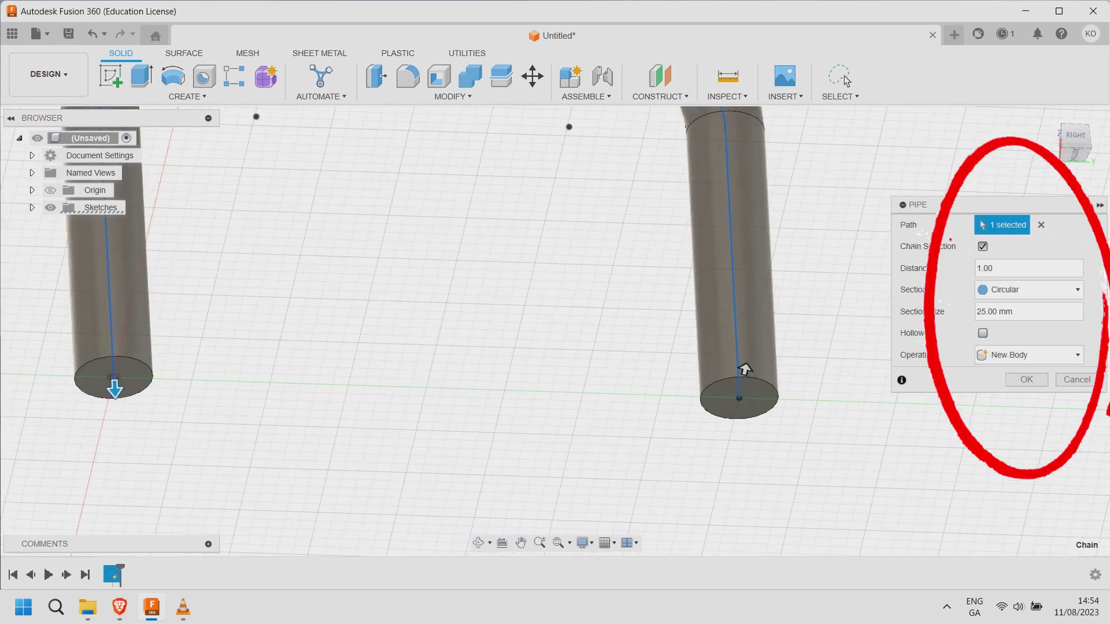
pyautogui.click(983, 333)
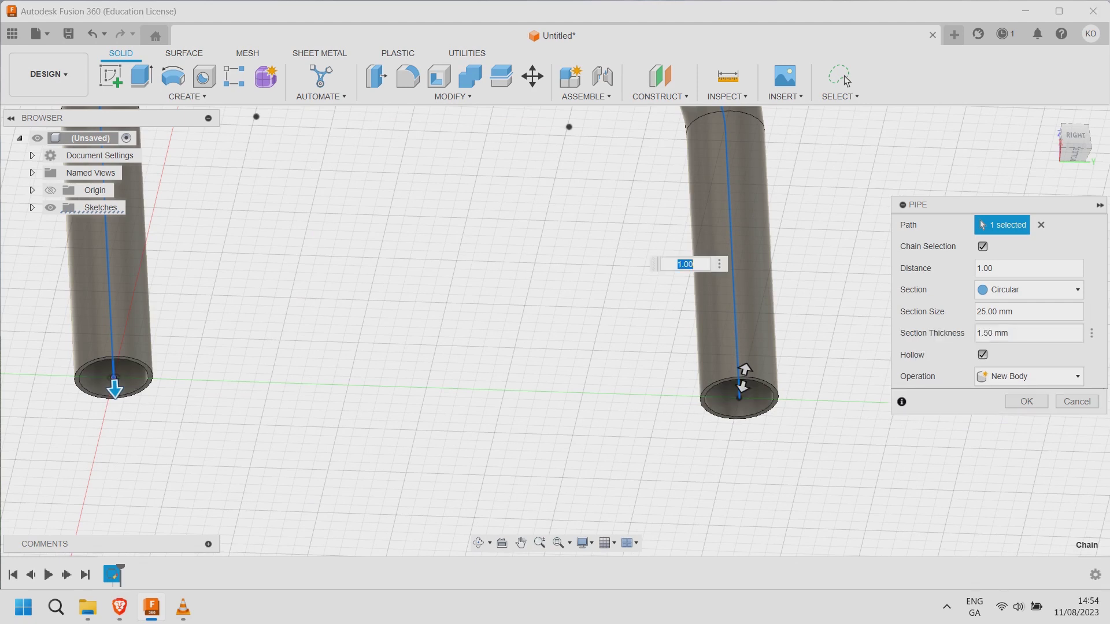
pyautogui.click(1018, 334)
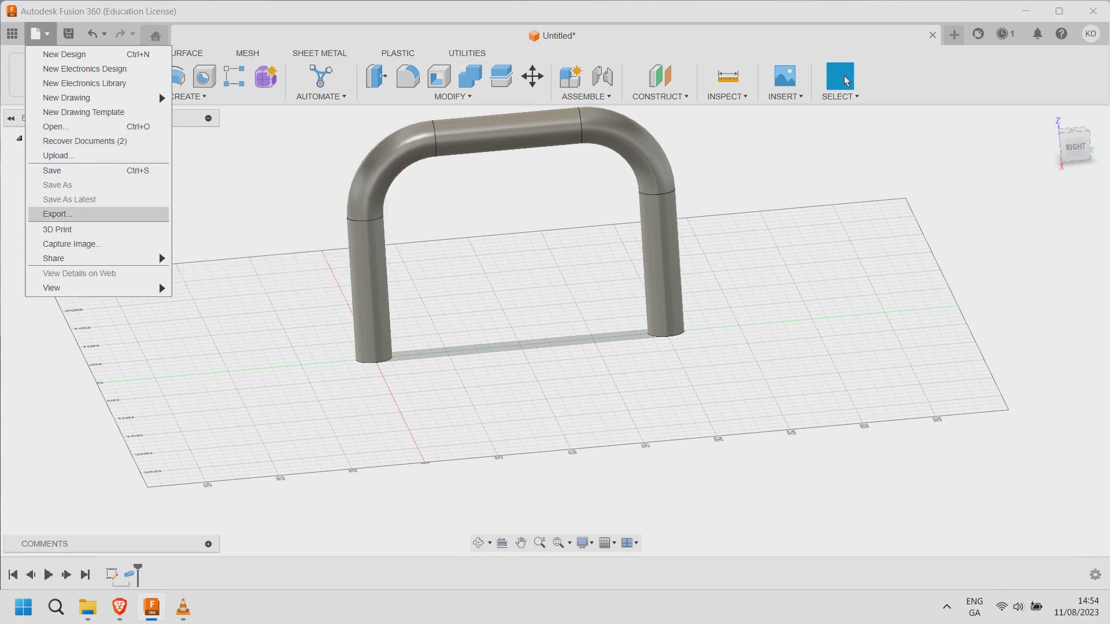
# Export the pipe model as a STEP file named pipe_test
pyautogui.click(57, 214)
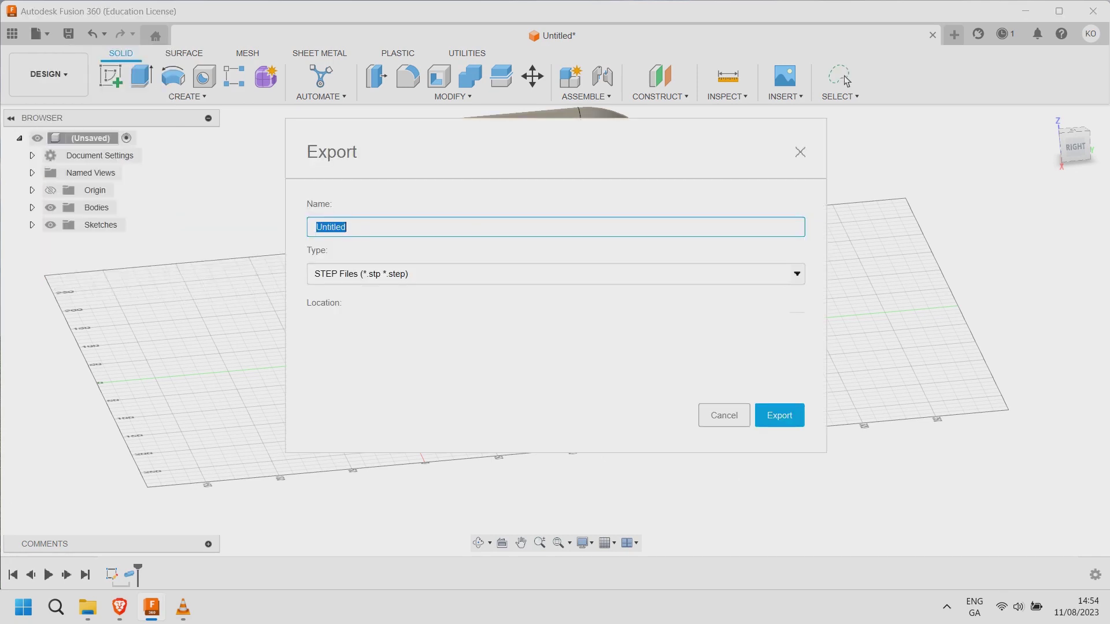
pyautogui.write('pipe_test')
pyautogui.click(555, 274)
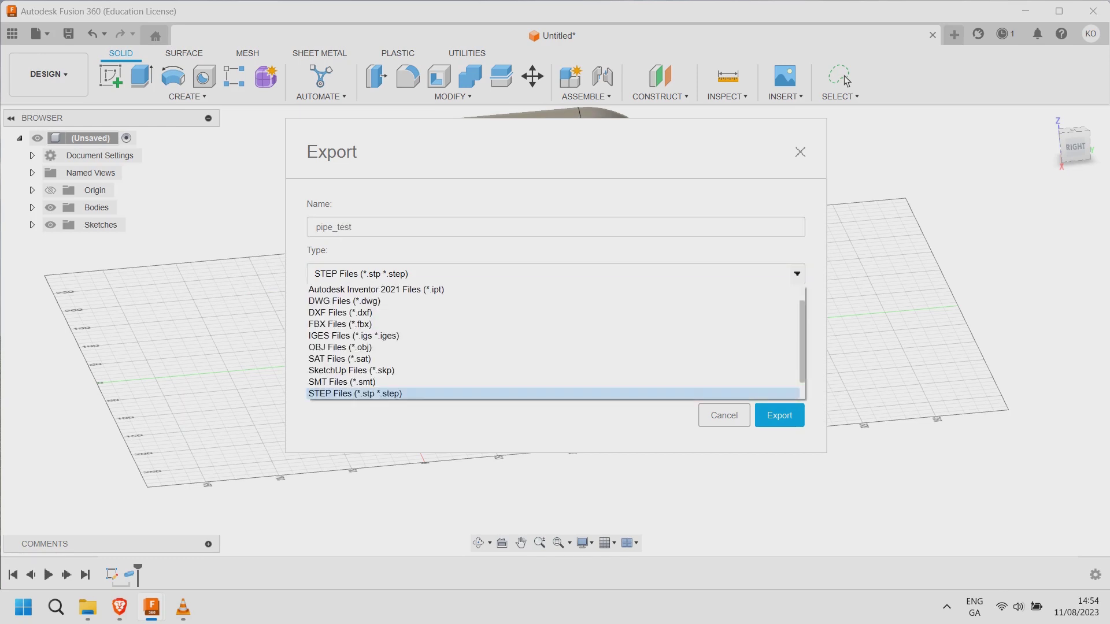
pyautogui.click(370, 394)
pyautogui.click(779, 416)
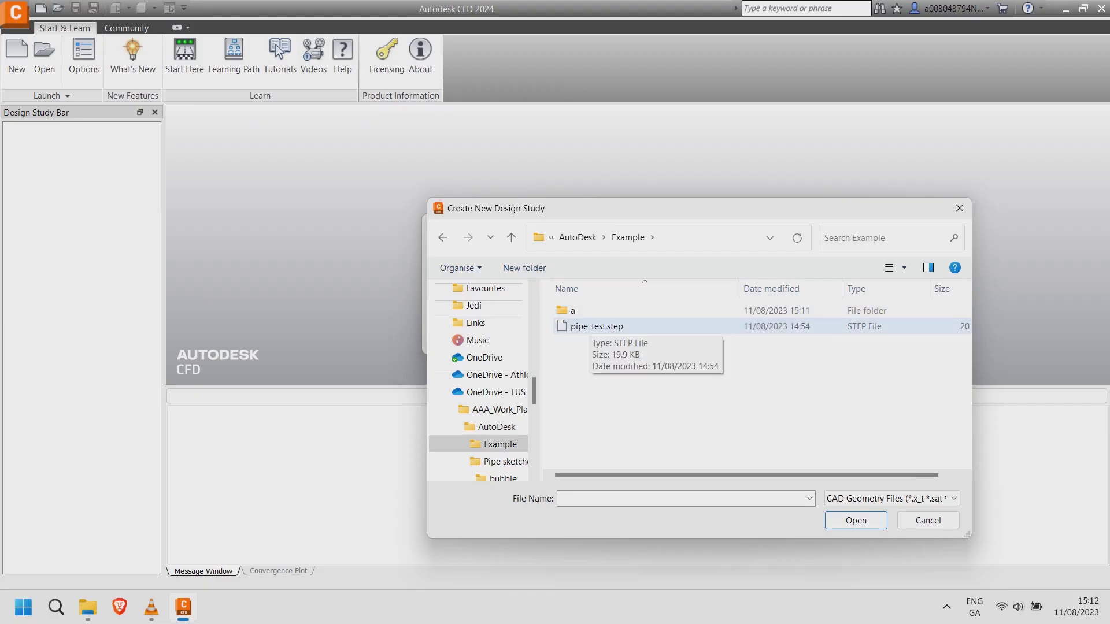
# Create a design study named pipe_test_cfd from pipe_test.step and run the edge merge for included angles under 5 degrees
pyautogui.click(589, 327)
pyautogui.click(856, 521)
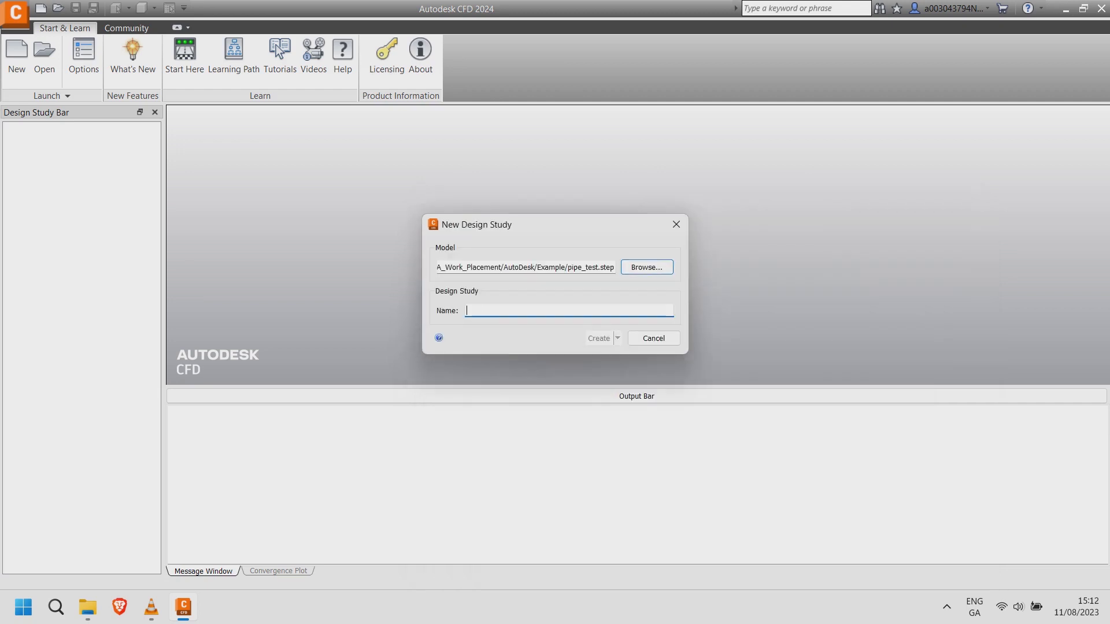
pyautogui.write('pipe_tes')
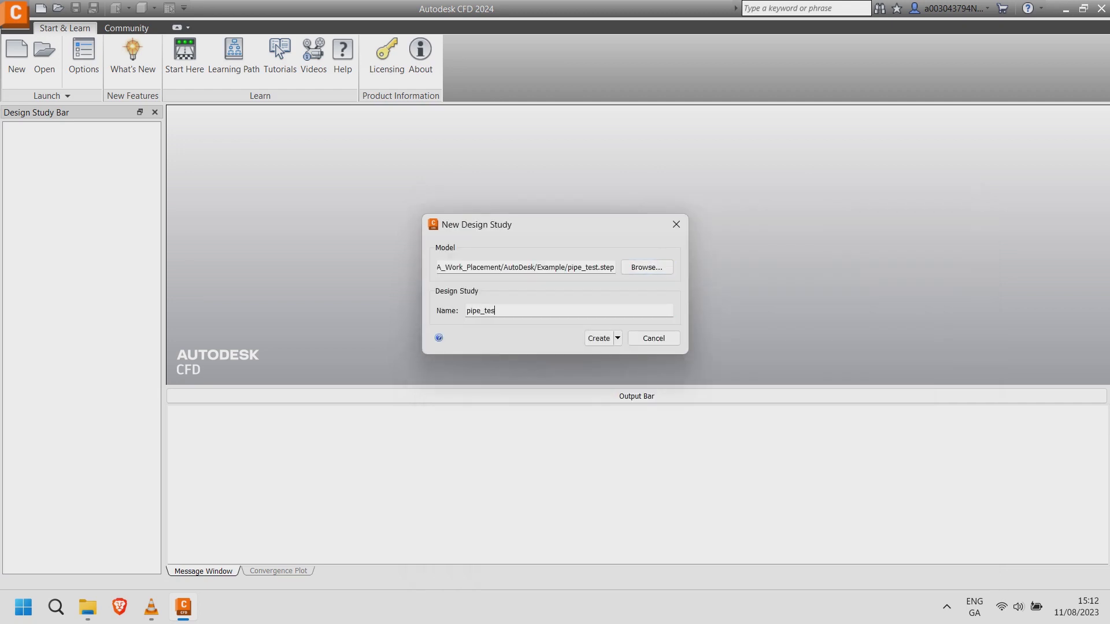
pyautogui.write('t_cfd')
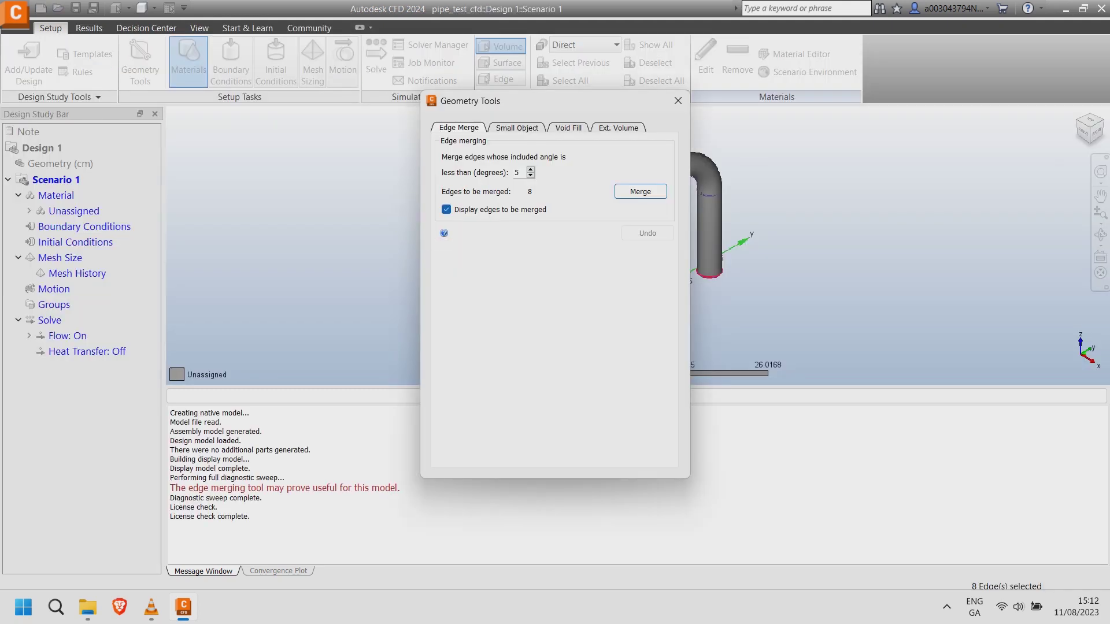
pyautogui.click(640, 192)
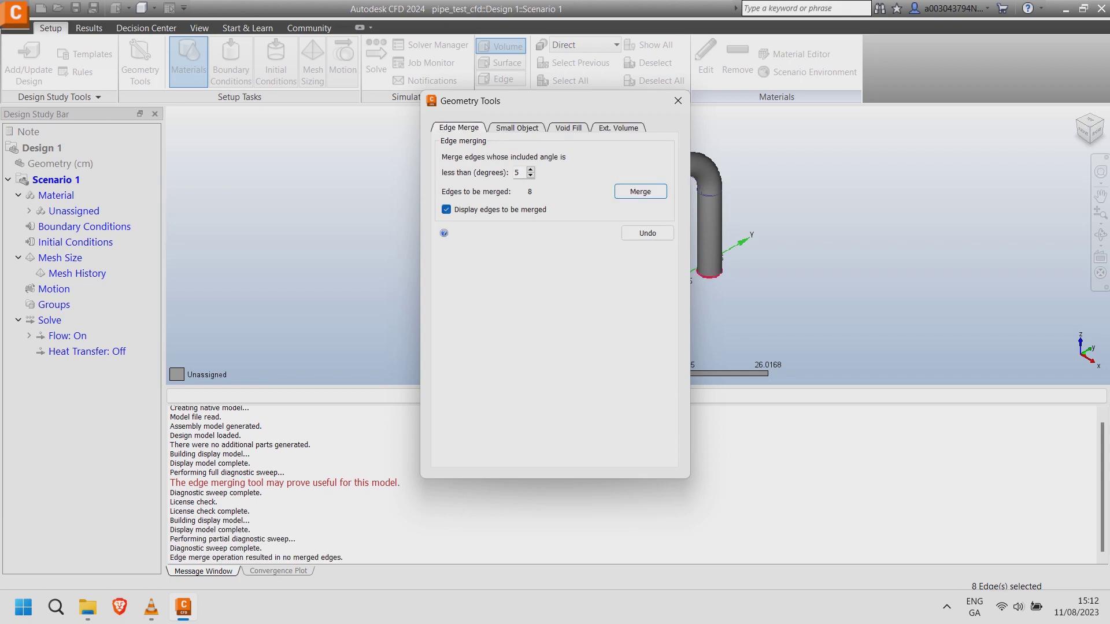
# In the void fill tool, build a surface from the two inner edges of the pipe's open end at the origin
pyautogui.click(568, 128)
pyautogui.moveTo(520, 101); pyautogui.dragTo(164, 105)
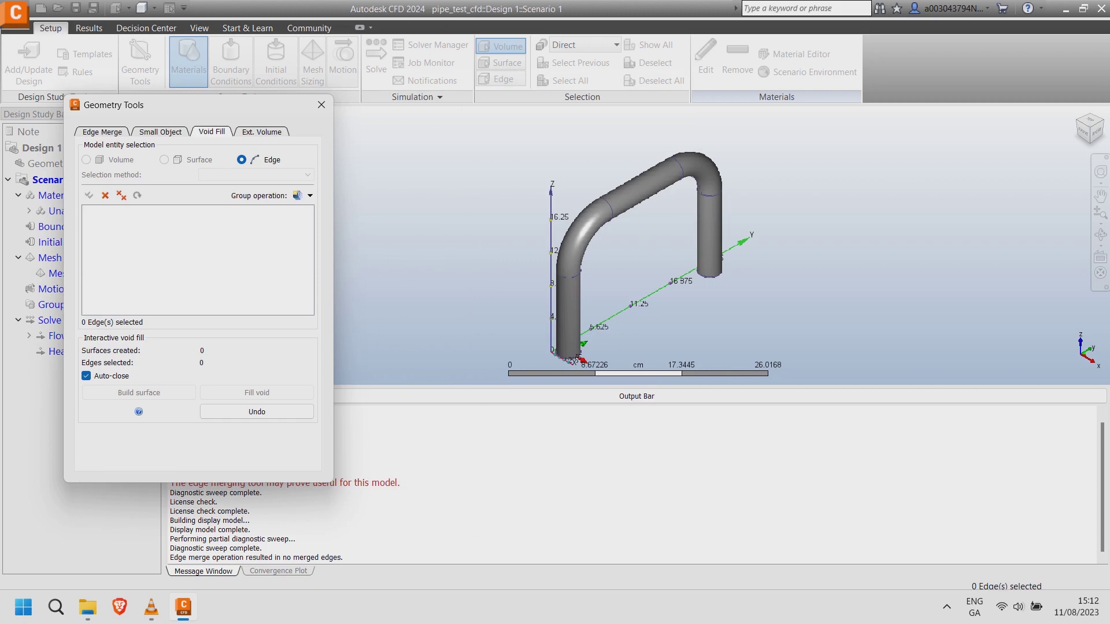
pyautogui.moveTo(523, 341)
pyautogui.keyDown('shift'); pyautogui.mouseDown(button='middle')
pyautogui.moveTo(535, 238)
pyautogui.moveTo(465, 279)
pyautogui.moveTo(457, 252)
pyautogui.mouseUp(button='middle'); pyautogui.keyUp('shift')
pyautogui.scroll(2, 535, 238)
pyautogui.scroll(9, 535, 237)
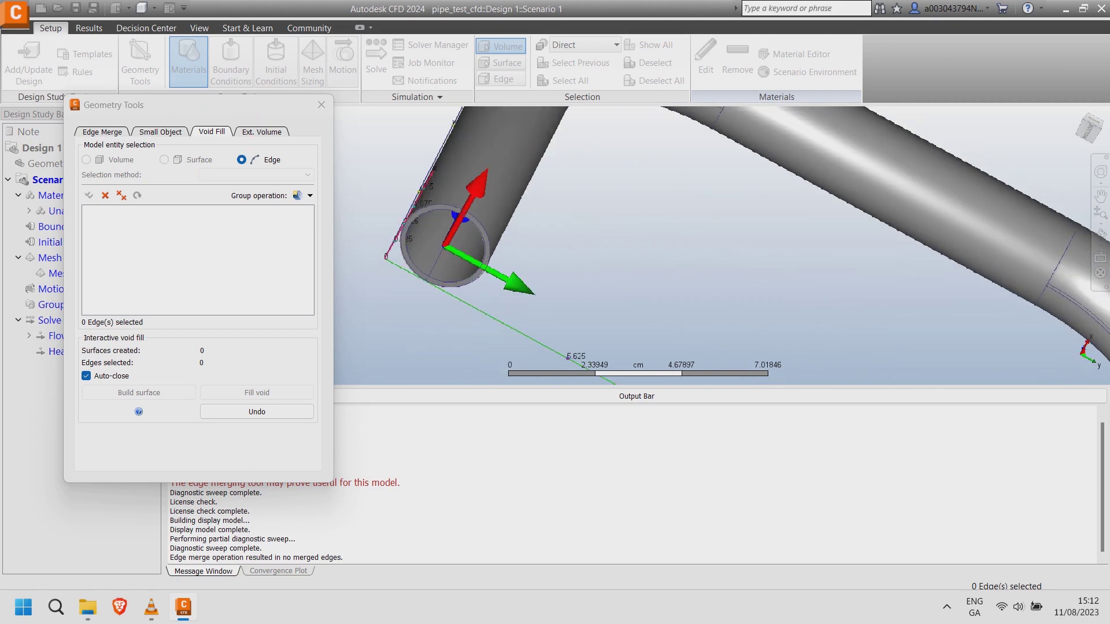
pyautogui.click(487, 243)
pyautogui.click(403, 250)
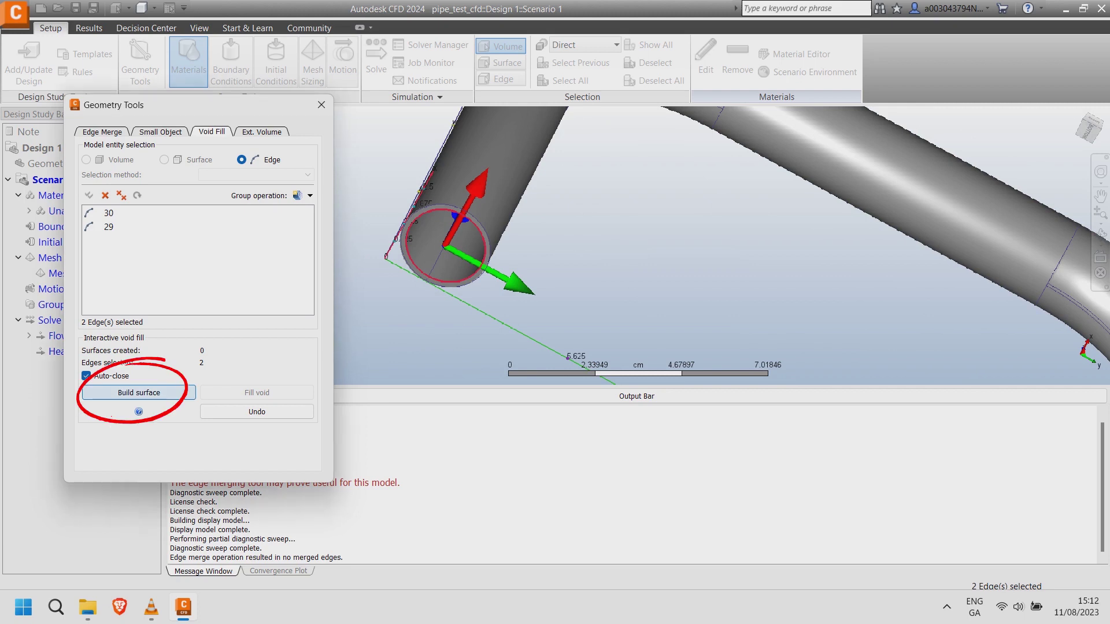
pyautogui.click(139, 392)
# Build a surface across the inner edges of the pipe's other open end and fill the enclosed void
pyautogui.scroll(-1, 769, 278)
pyautogui.moveTo(902, 370); pyautogui.dragTo(495, 116, button='middle')
pyautogui.scroll(3, 607, 298)
pyautogui.click(591, 305)
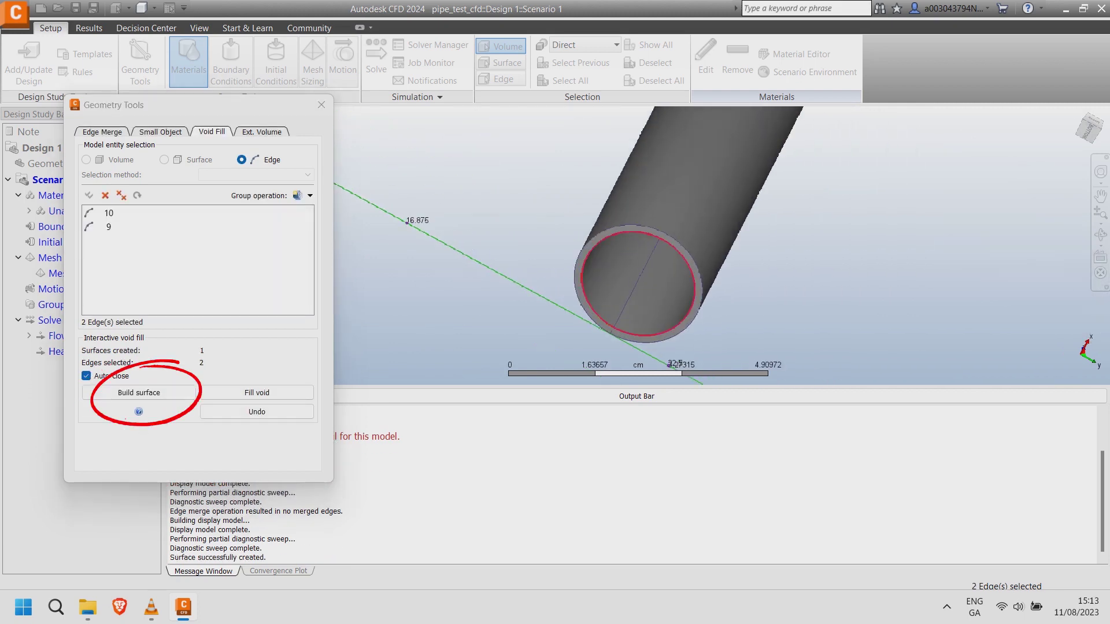
pyautogui.click(138, 393)
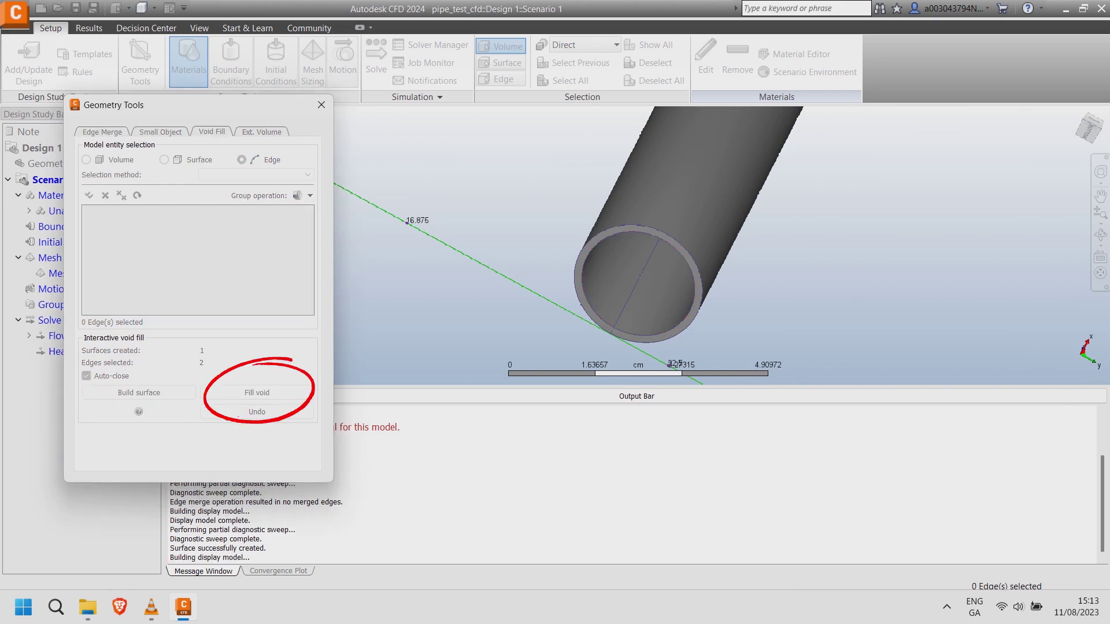
pyautogui.click(257, 392)
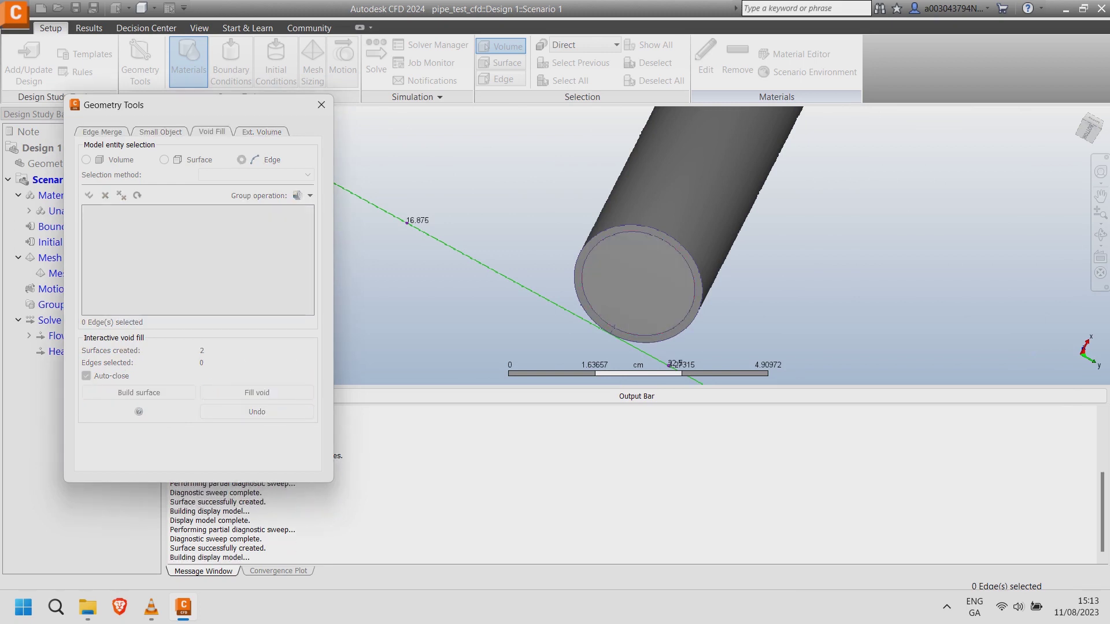
# Assign a Solid material, Stainless Steel (304), to the pipe body Part1.Body1
pyautogui.click(29, 211)
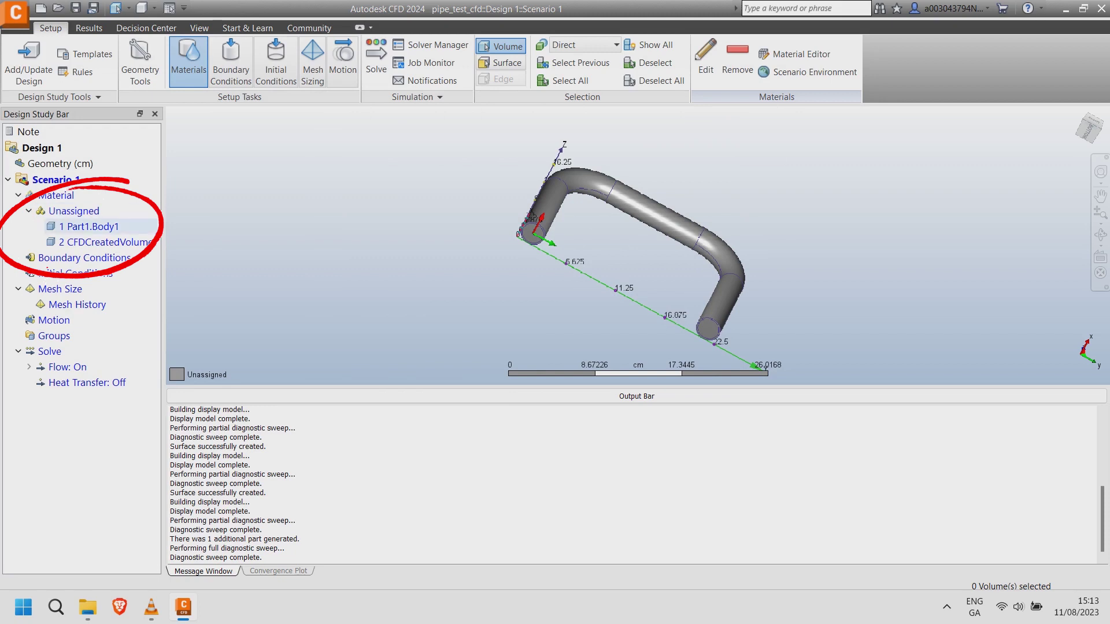
pyautogui.click(90, 226)
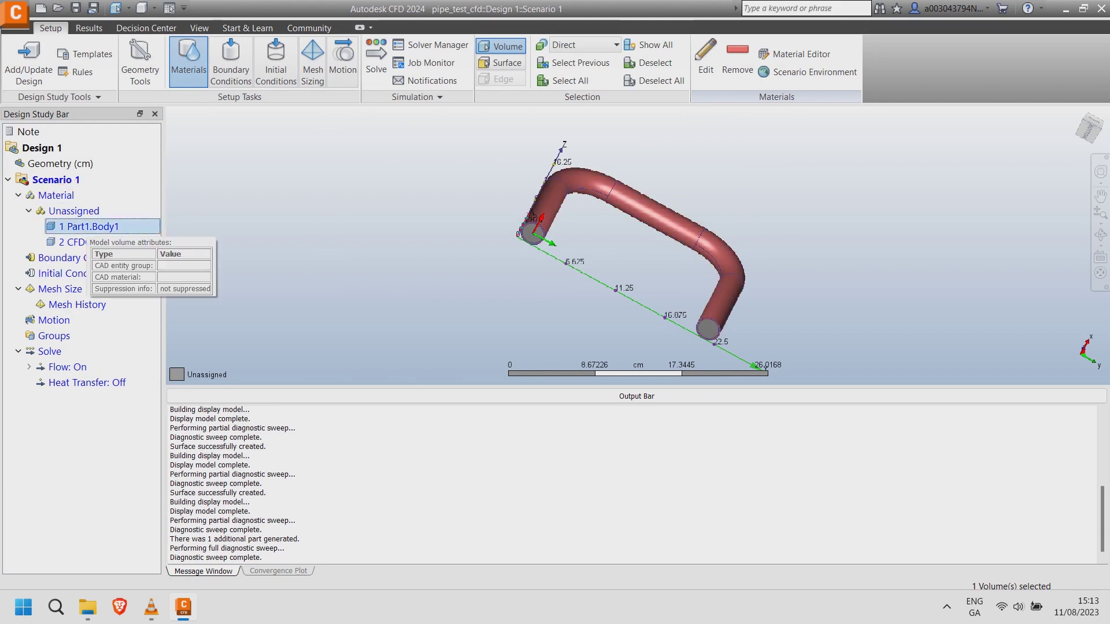
pyautogui.rightClick(89, 226)
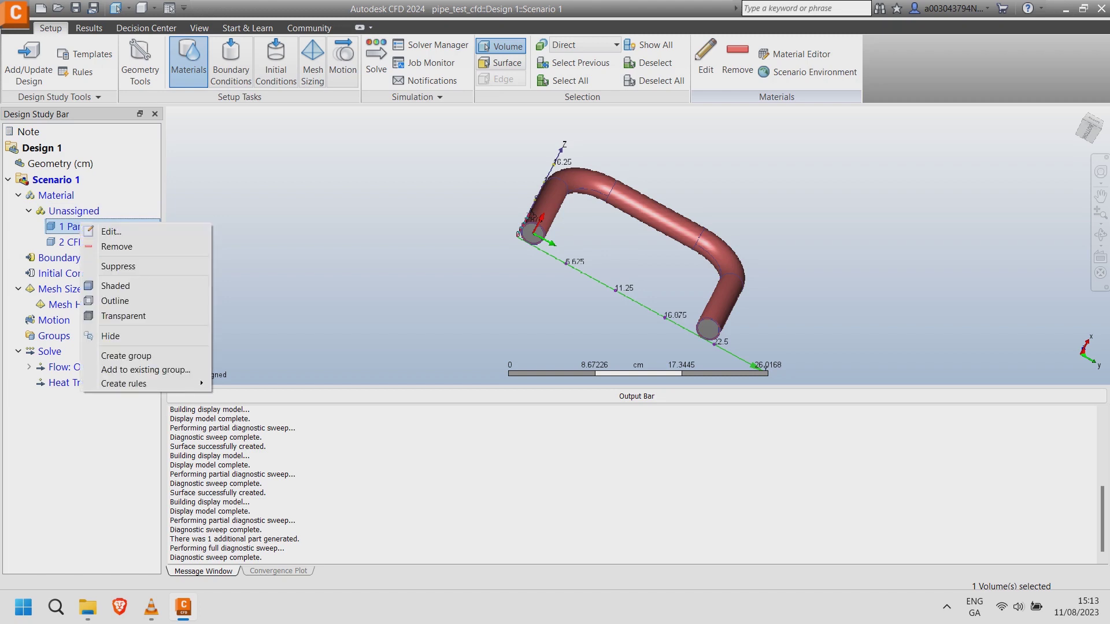
pyautogui.click(107, 231)
pyautogui.click(288, 351)
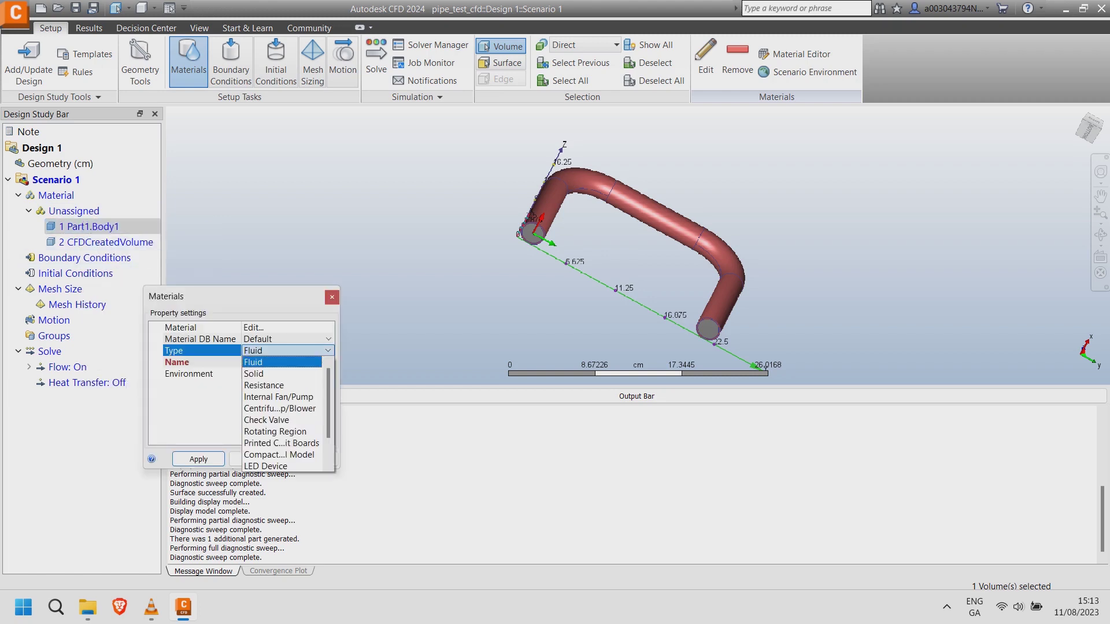
pyautogui.click(254, 374)
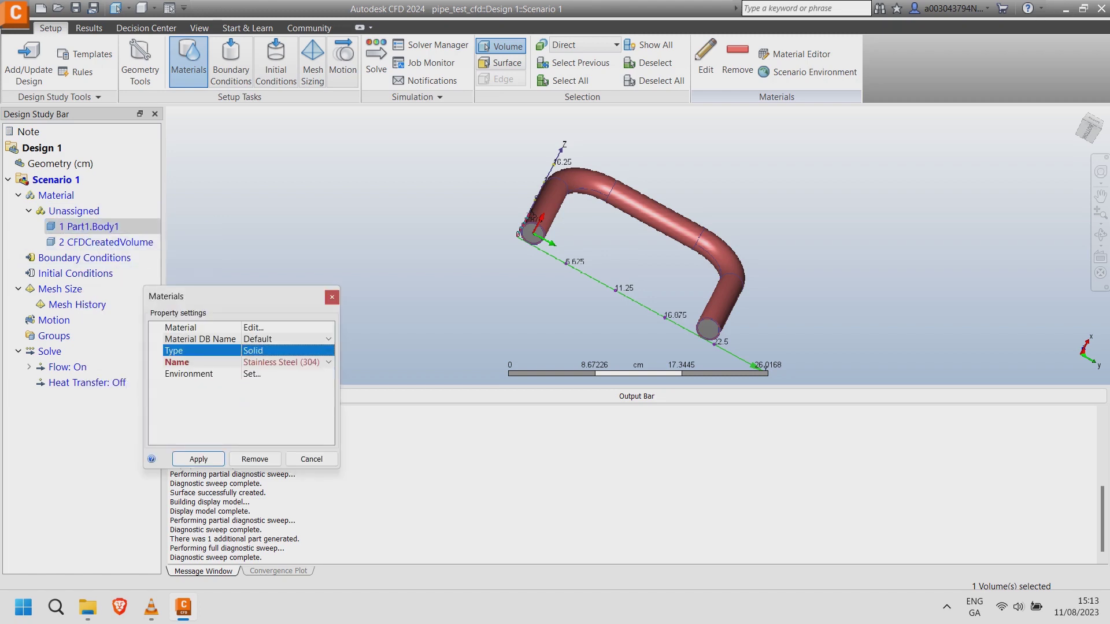
pyautogui.click(288, 363)
pyautogui.scroll(-3, 282, 432)
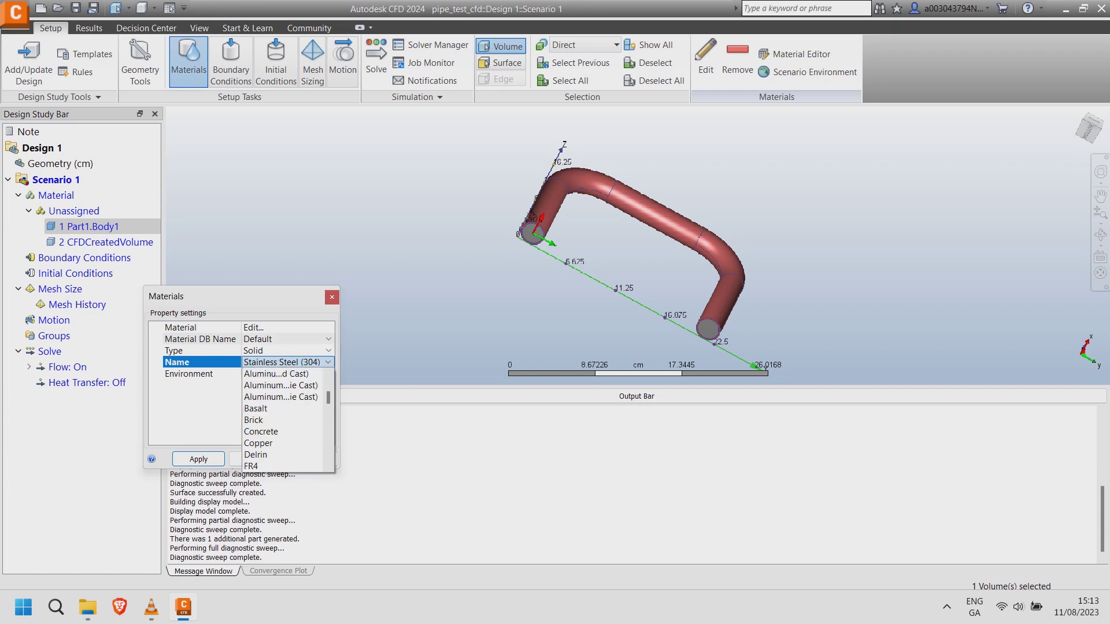
pyautogui.click(288, 362)
pyautogui.click(198, 459)
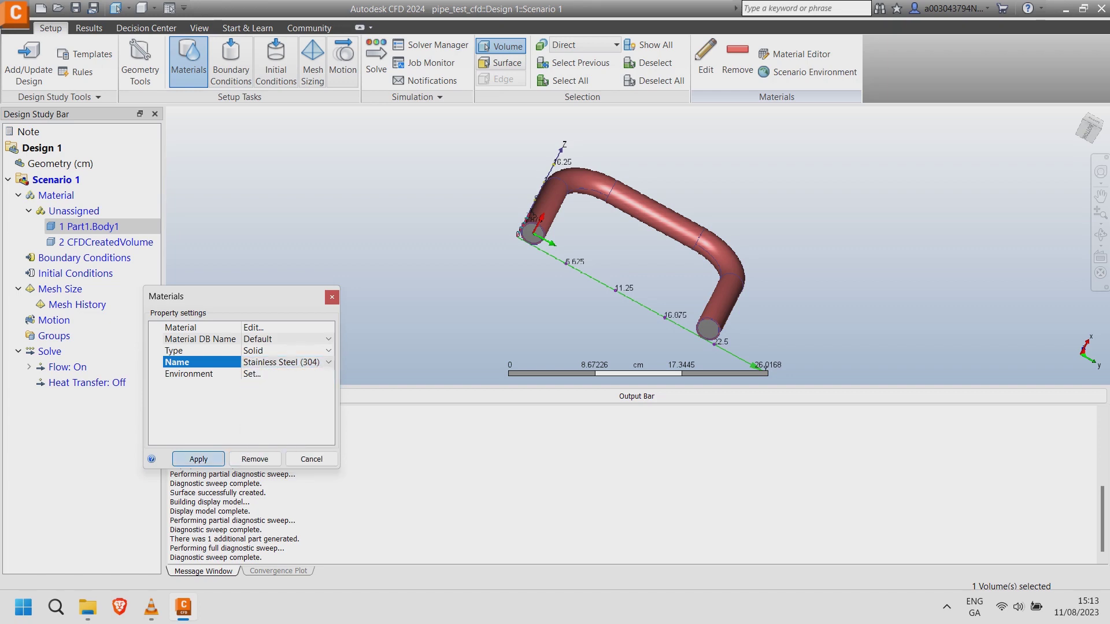
pyautogui.press('Return')
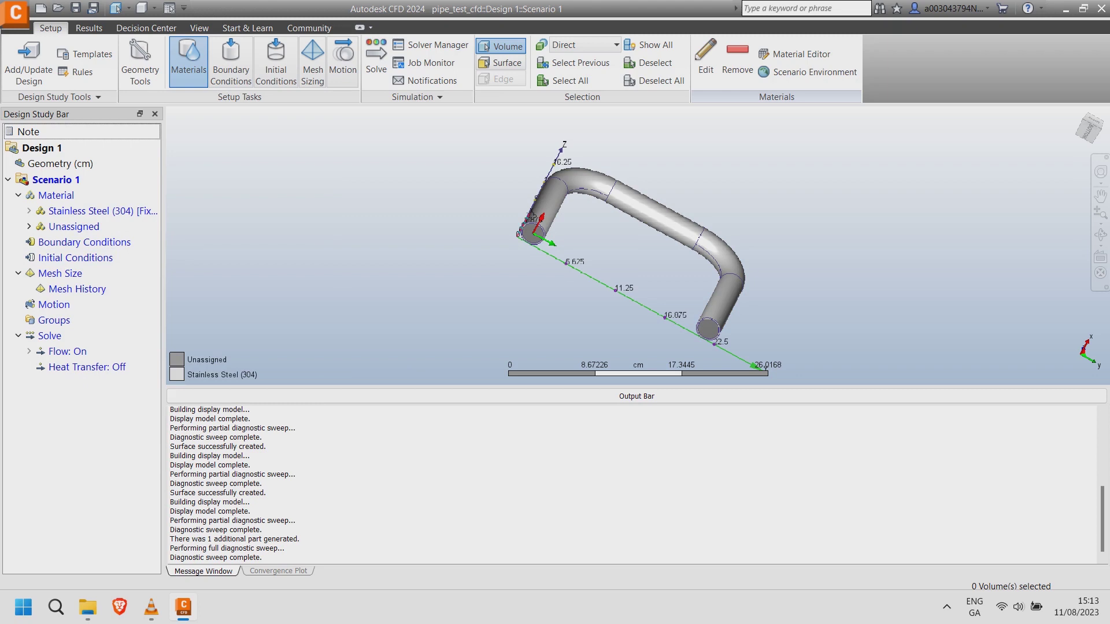
# Assign the Fluid material Water to the remaining unassigned internal volume
pyautogui.rightClick(84, 226)
pyautogui.click(115, 250)
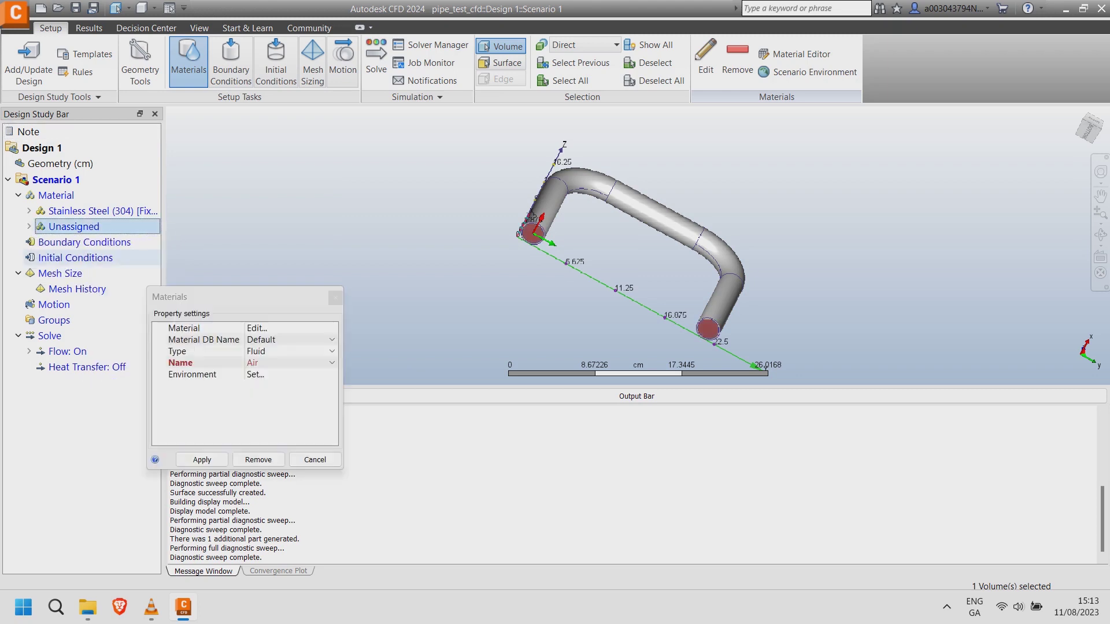
pyautogui.click(289, 351)
pyautogui.click(278, 363)
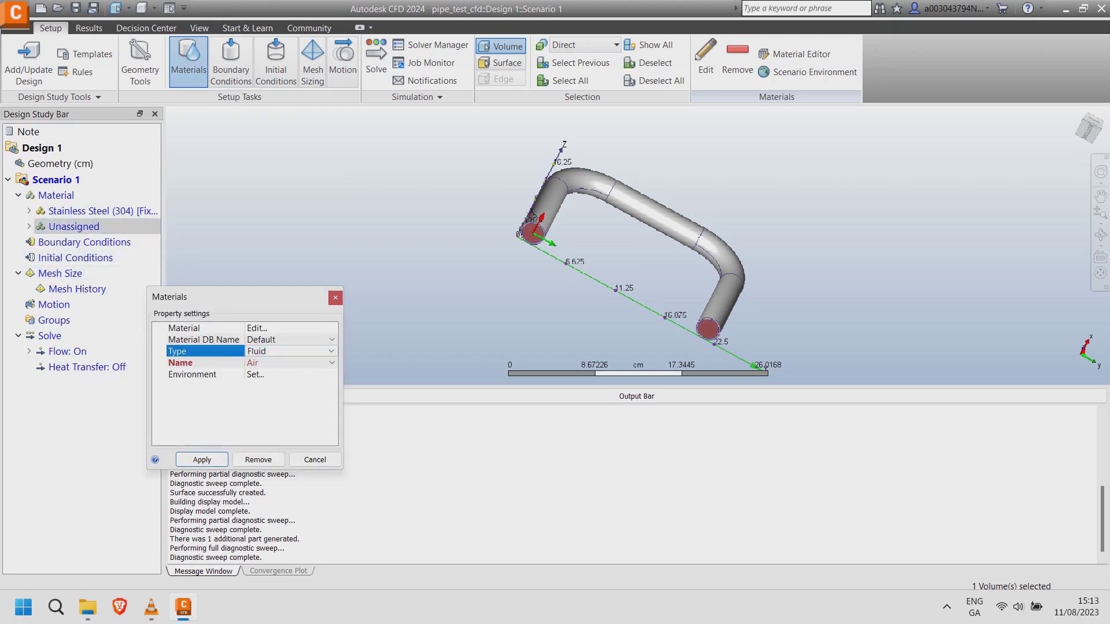
pyautogui.click(289, 363)
pyautogui.click(277, 386)
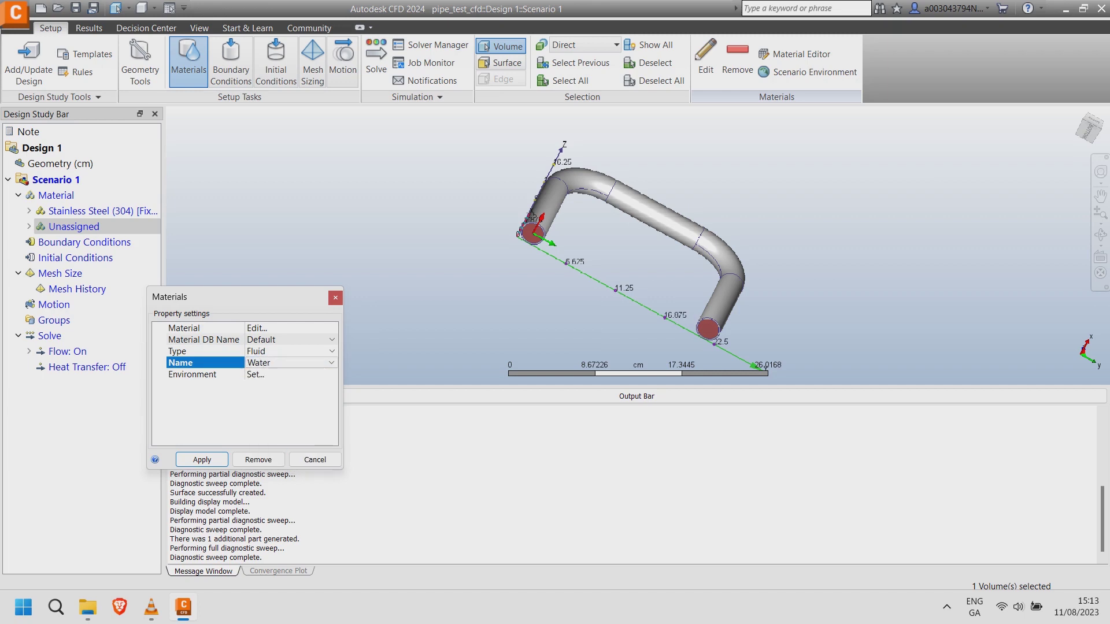
pyautogui.click(202, 460)
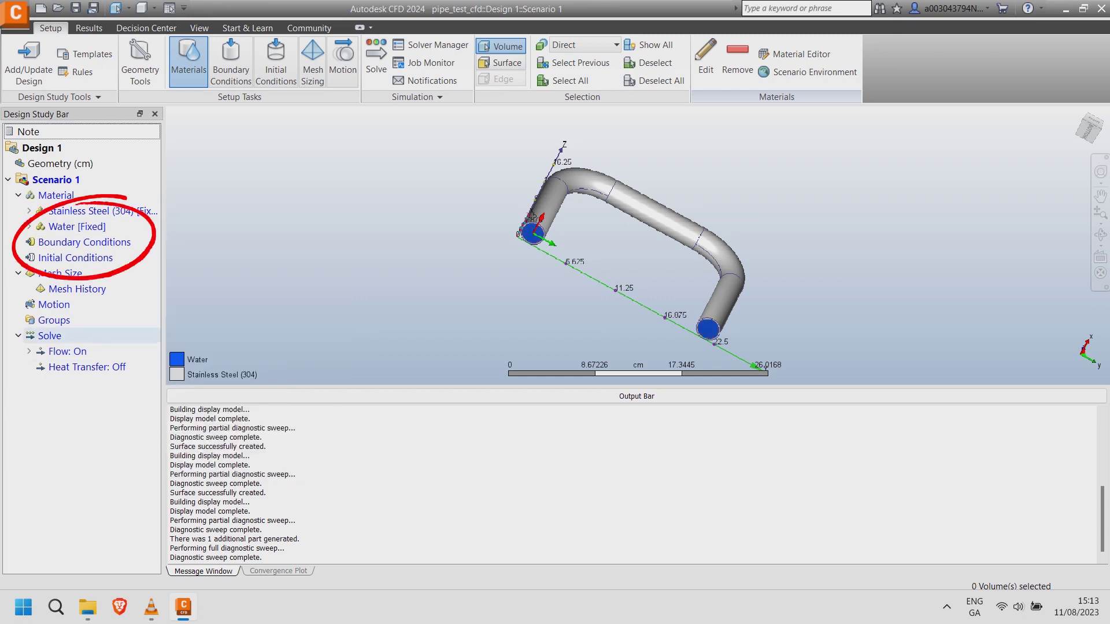
# Apply a steady-state normal velocity boundary condition of 10 m/s to the water face at the pipe end by the origin
pyautogui.click(84, 242)
pyautogui.scroll(6, 554, 234)
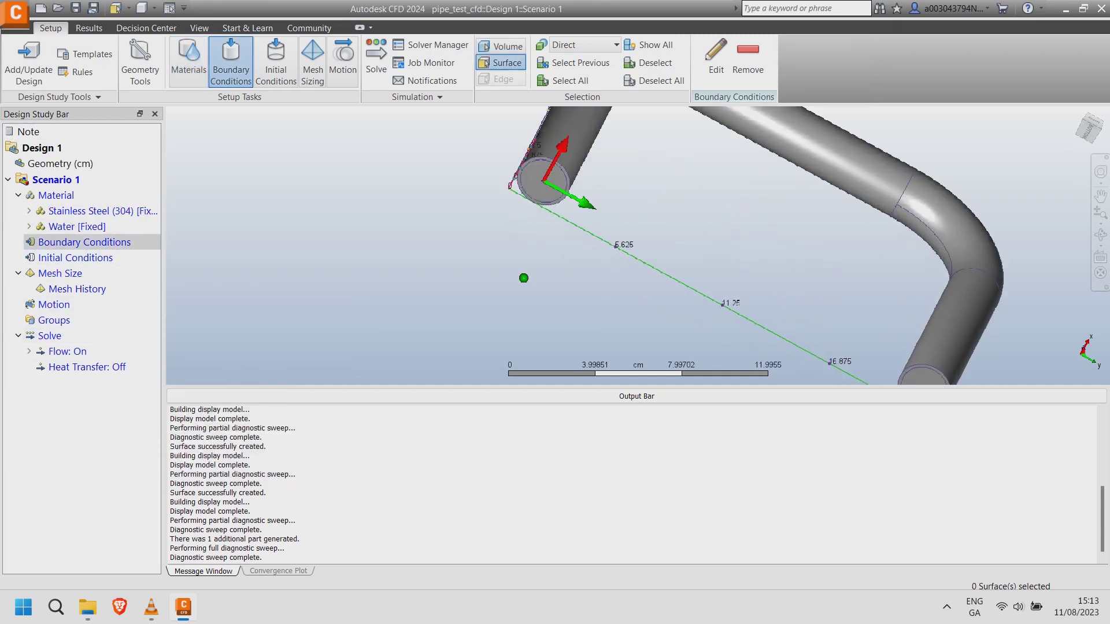
pyautogui.click(411, 223)
pyautogui.rightClick(408, 226)
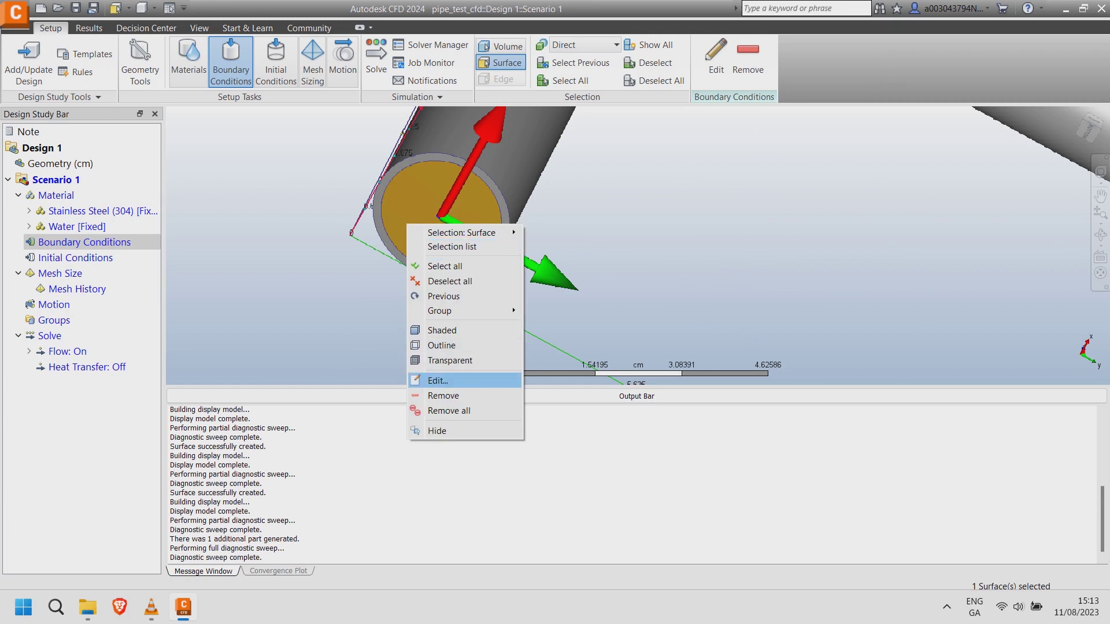
pyautogui.click(437, 380)
pyautogui.click(596, 394)
pyautogui.write('10')
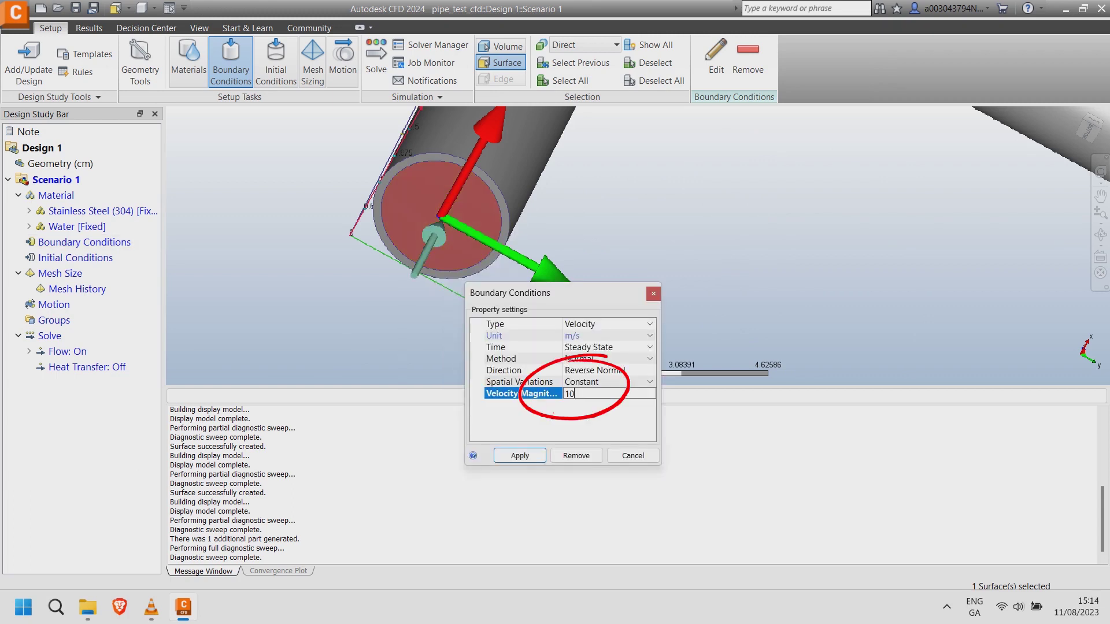
pyautogui.click(520, 455)
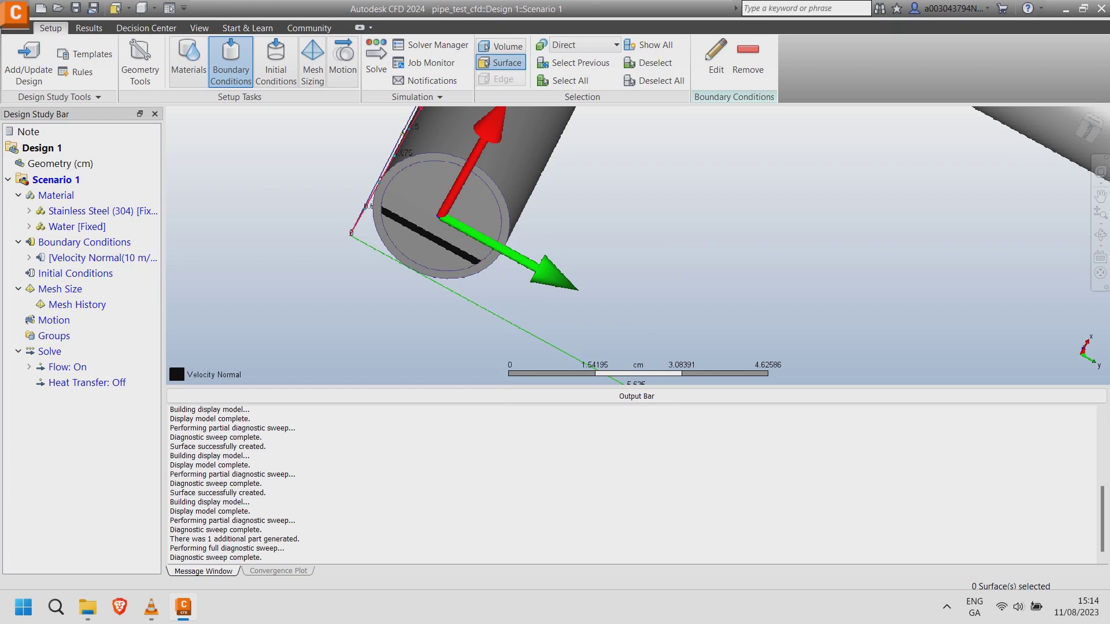
# Apply an Unknown boundary condition to the water face at the pipe's opposite end
pyautogui.scroll(3, 654, 280)
pyautogui.scroll(-5, 654, 280)
pyautogui.moveTo(654, 280); pyautogui.dragTo(292, 149, button='middle')
pyautogui.moveTo(810, 379); pyautogui.dragTo(399, 52, button='middle')
pyautogui.scroll(-1, 399, 110)
pyautogui.click(549, 234)
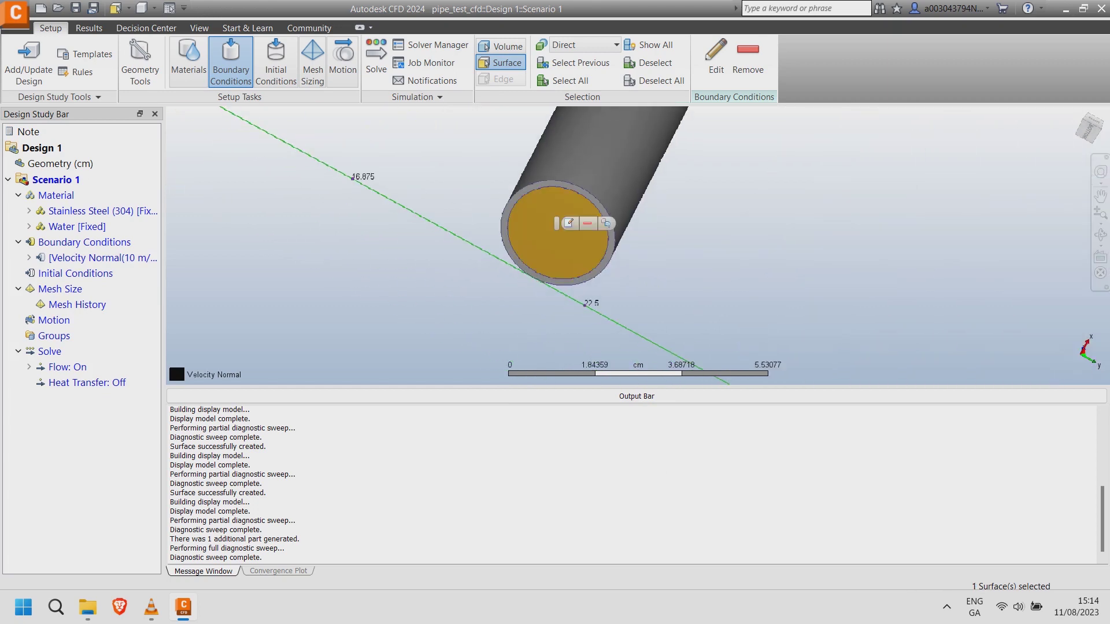
pyautogui.rightClick(534, 232)
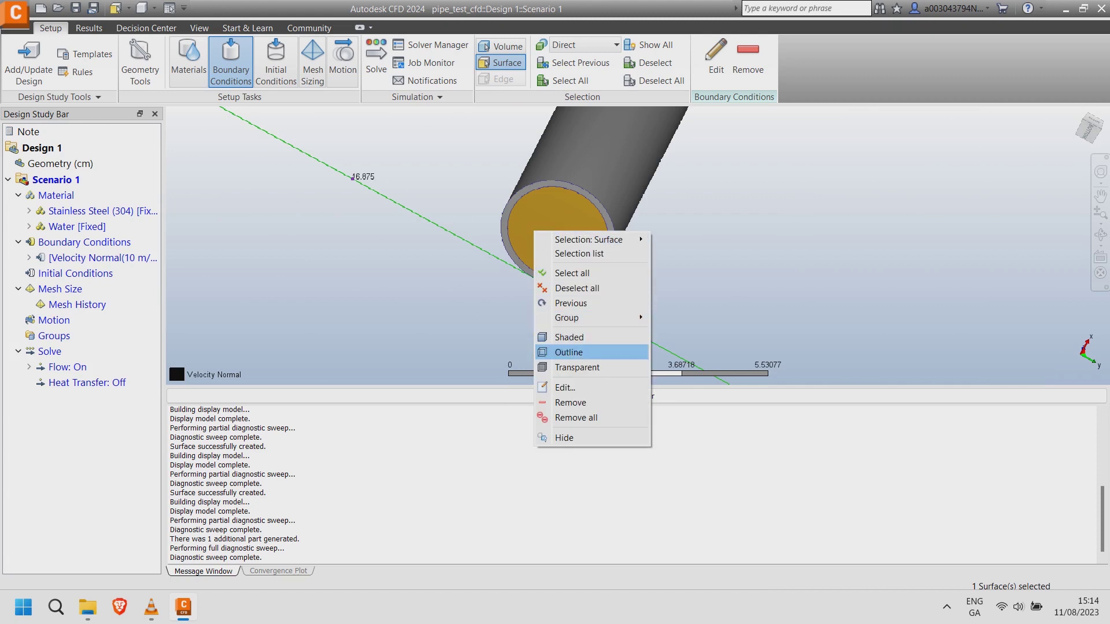
pyautogui.click(565, 387)
pyautogui.click(735, 331)
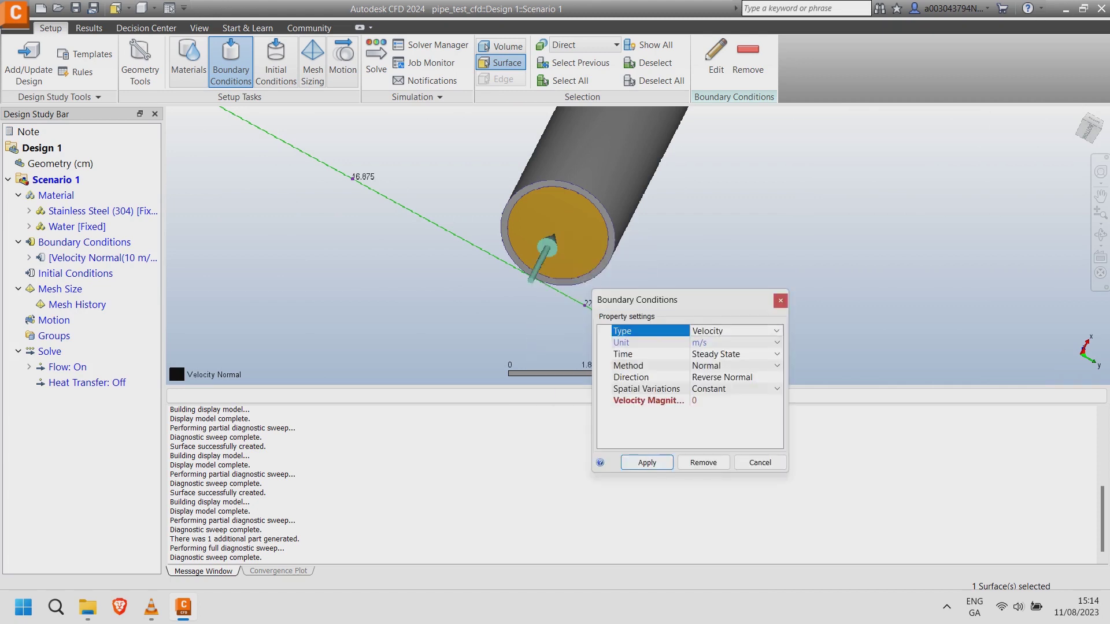
pyautogui.click(716, 422)
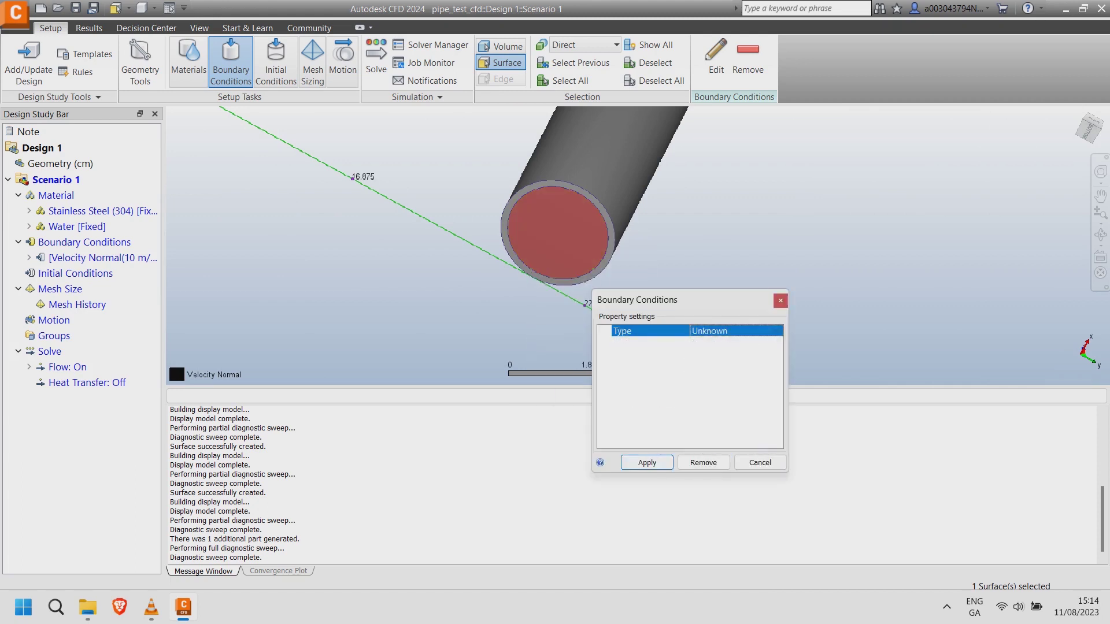
pyautogui.click(647, 463)
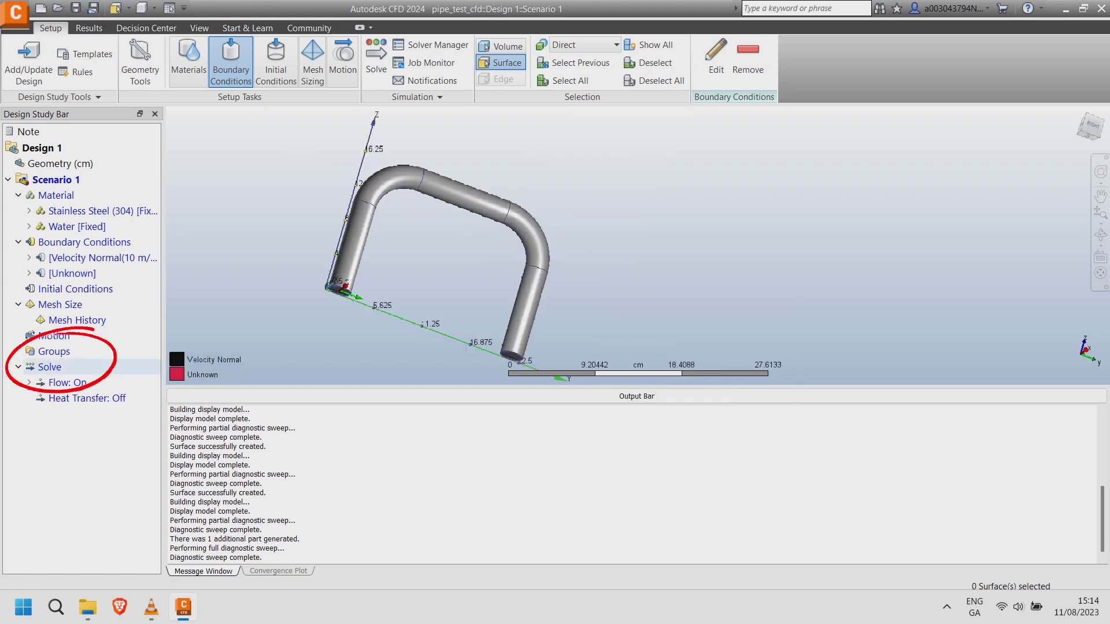
# Set the iterations to run to 35 and solve the steady-state scenario
pyautogui.doubleClick(49, 368)
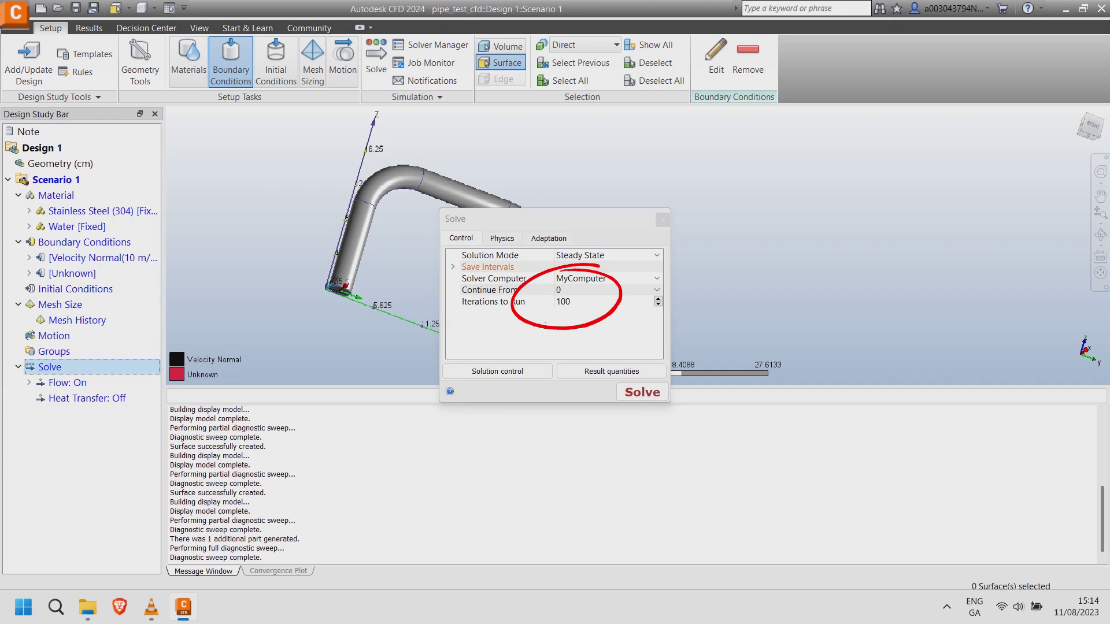
pyautogui.click(563, 302)
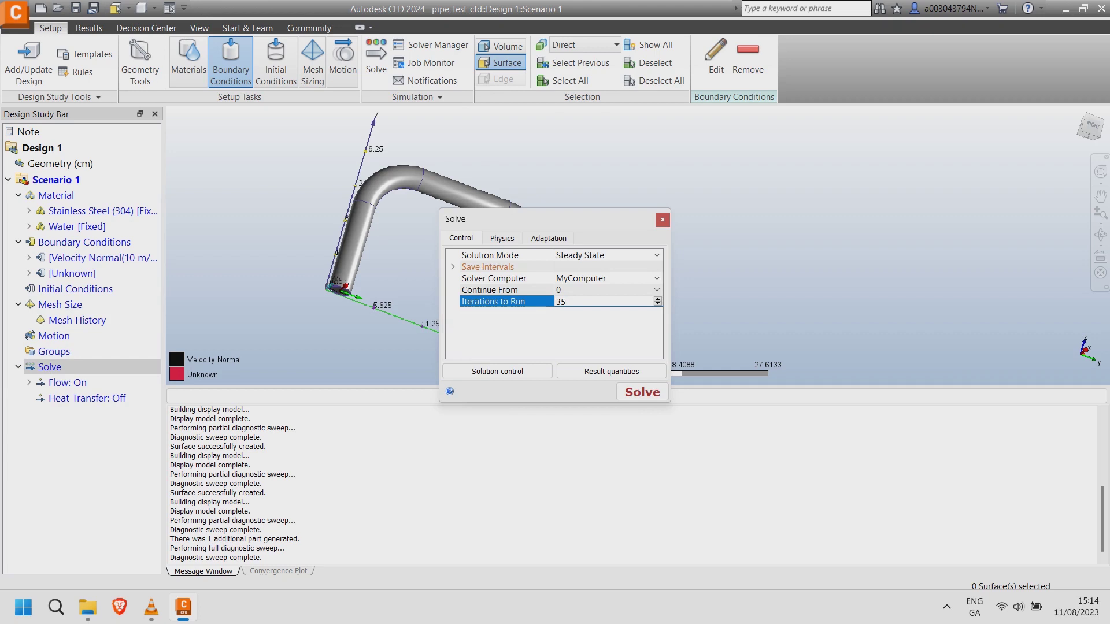
pyautogui.press('Return')
pyautogui.press('Return')
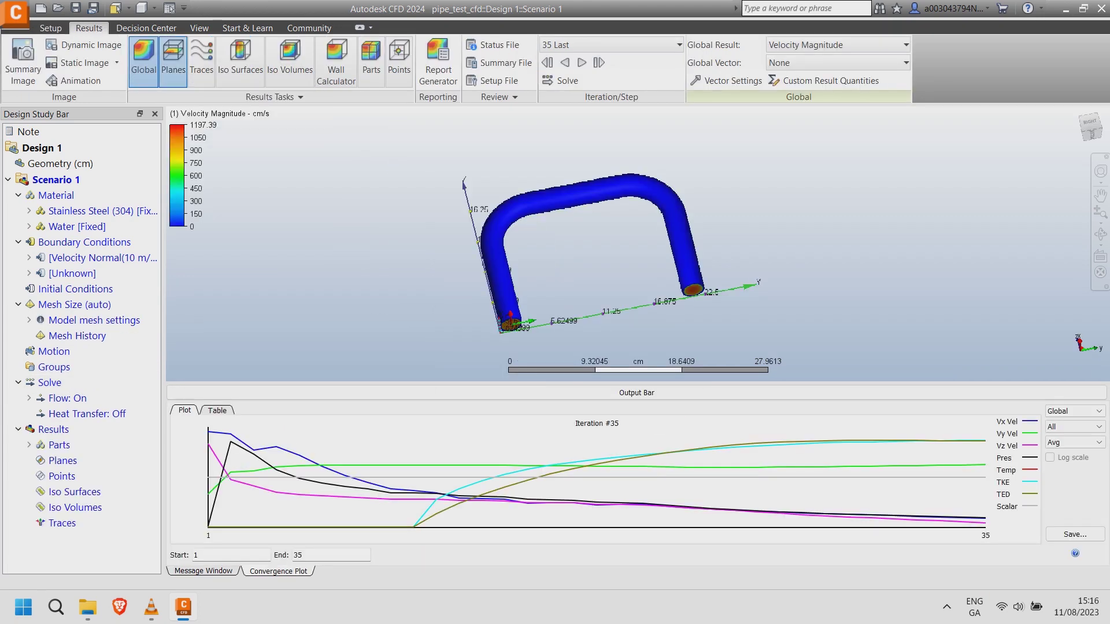
# Add a results plane through the pipe, set its displayed result to Static Pressure, and try shifting it slightly along its normal
pyautogui.click(173, 61)
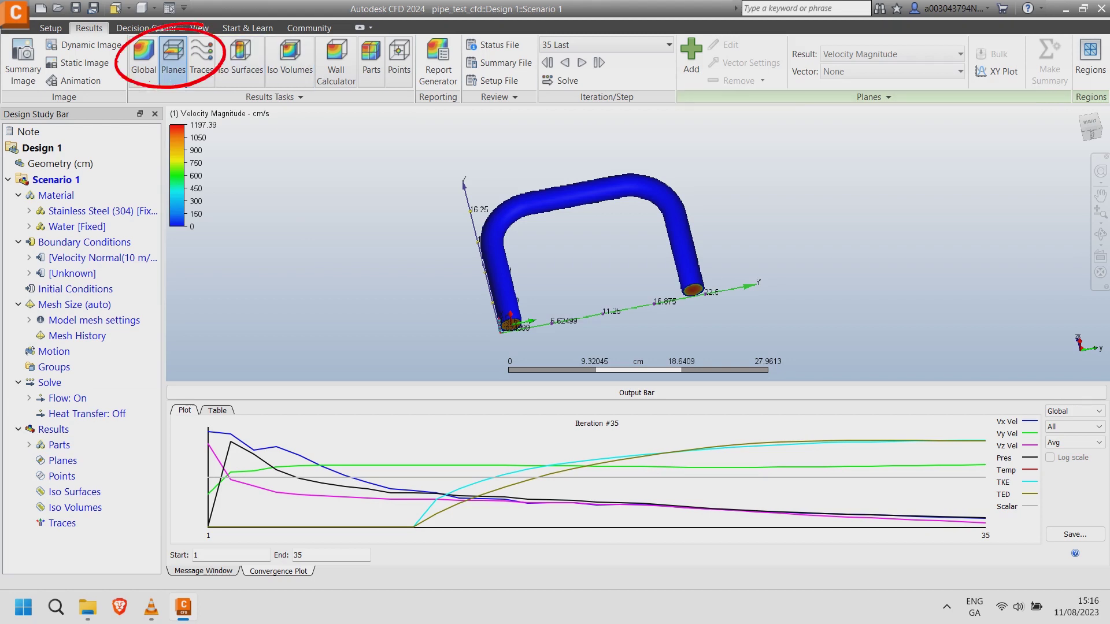
pyautogui.click(692, 58)
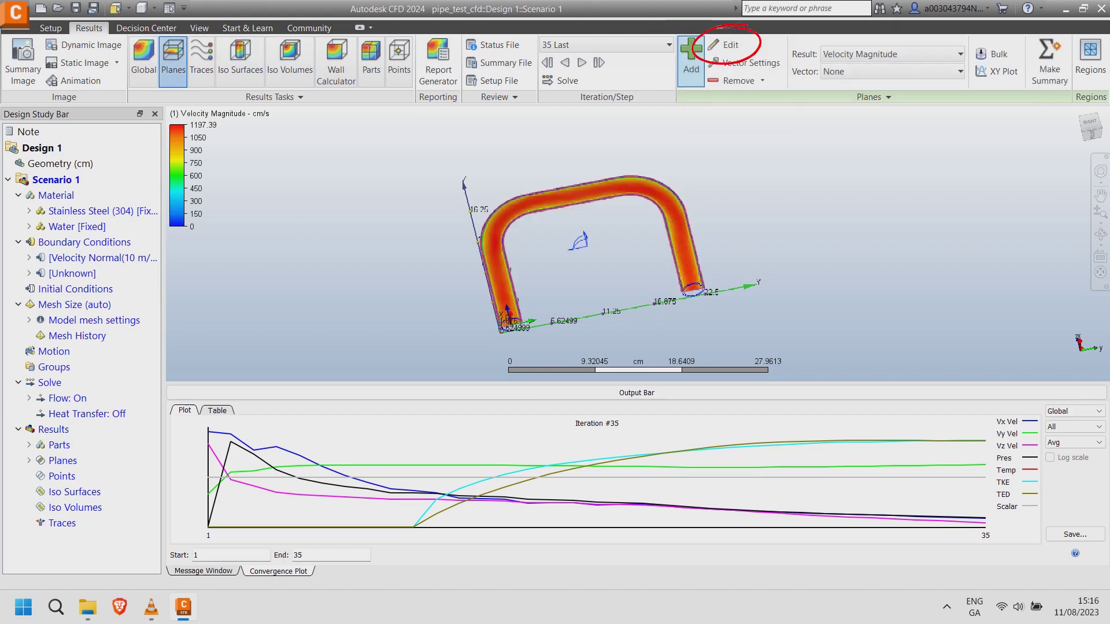
pyautogui.click(729, 45)
pyautogui.click(962, 154)
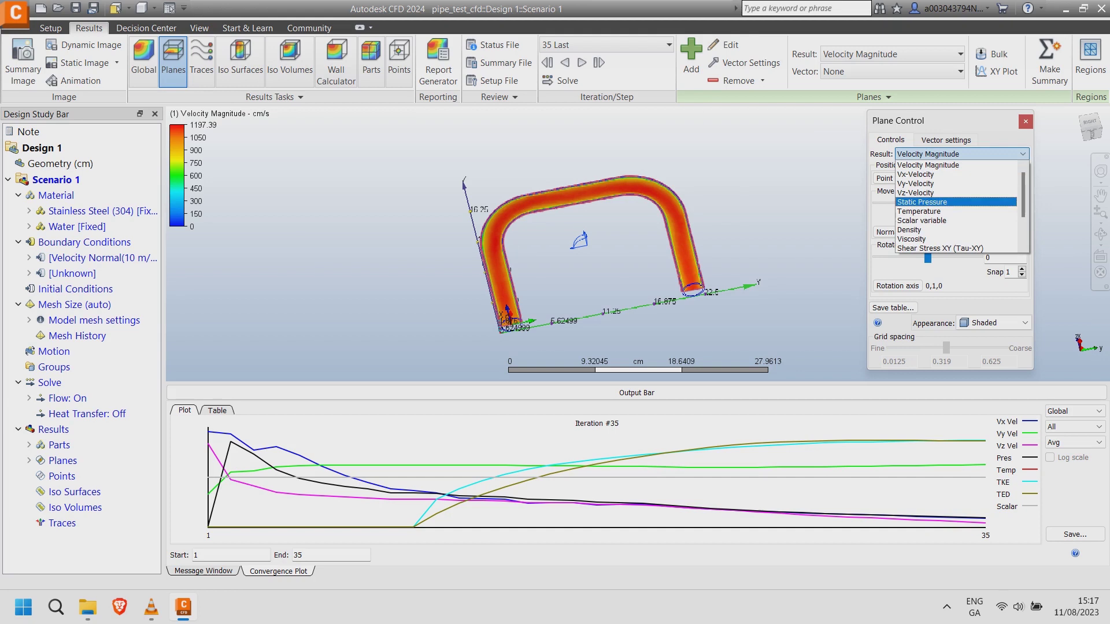
pyautogui.click(925, 202)
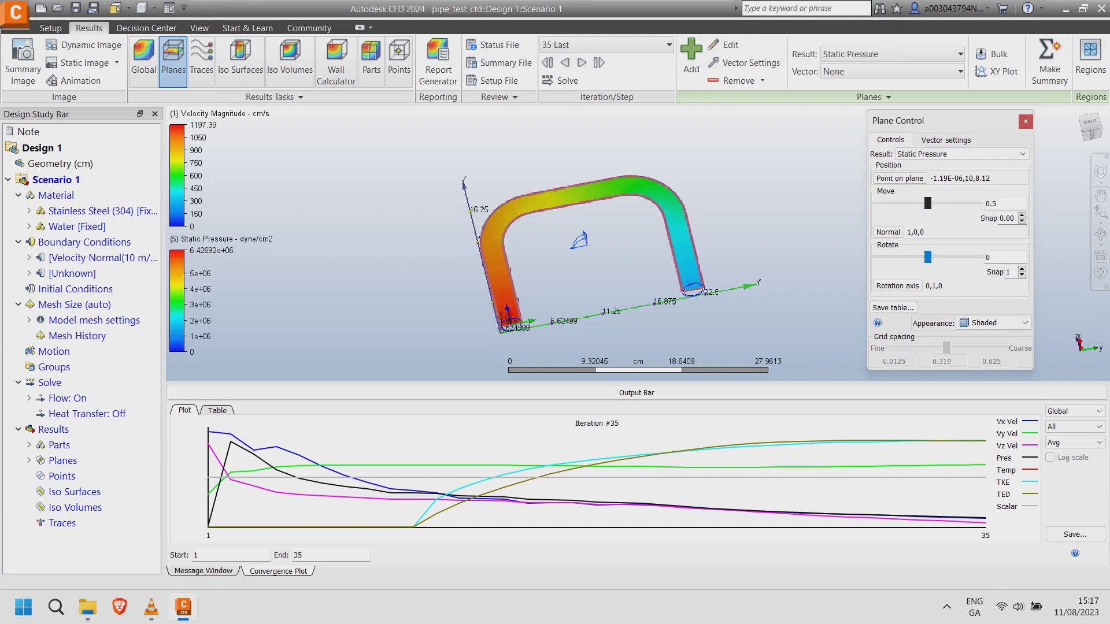
pyautogui.moveTo(928, 203)
pyautogui.mouseDown()
pyautogui.moveTo(882, 203)
pyautogui.moveTo(933, 203)
pyautogui.mouseUp()
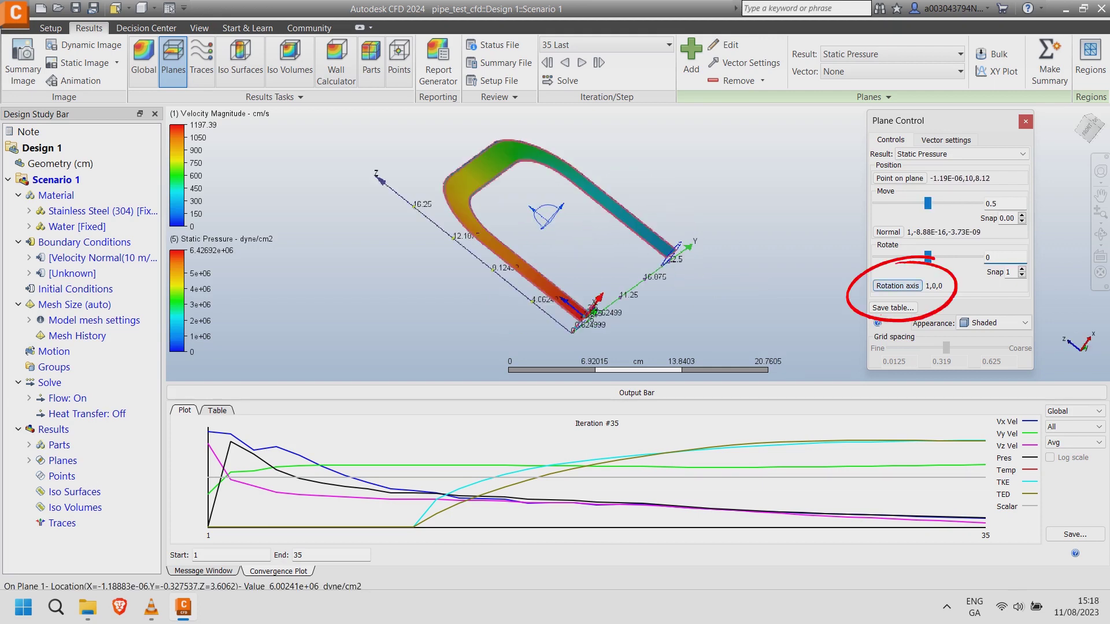
# Set the rotation axis of the static pressure results plane to 0,0,1
pyautogui.click(896, 286)
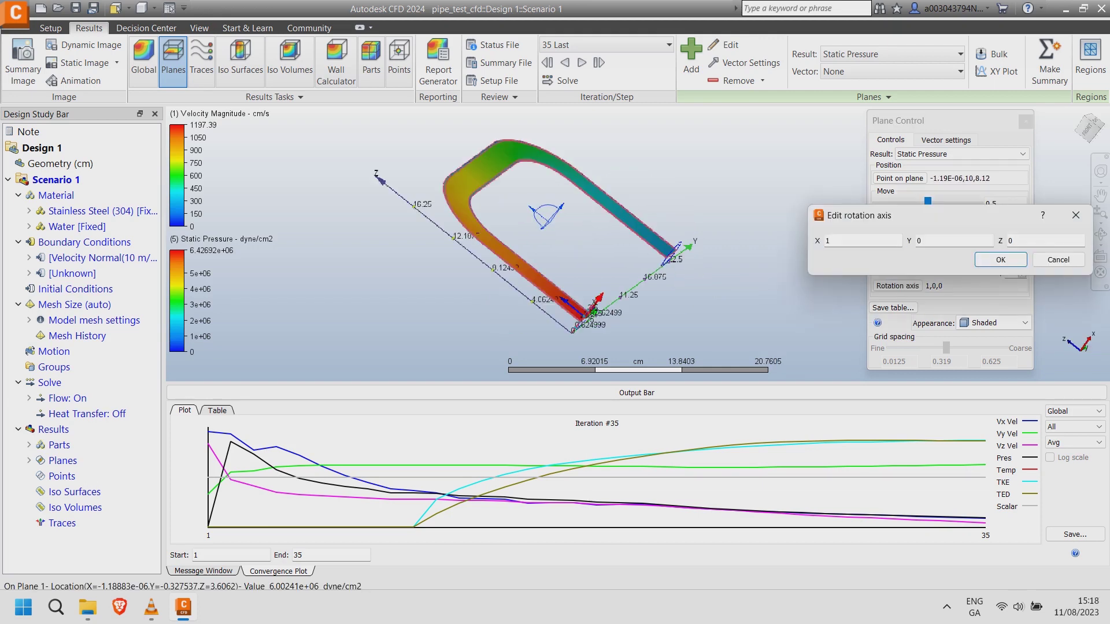
pyautogui.press('Tab')
pyautogui.press('Tab')
pyautogui.write('1')
pyautogui.press('Return')
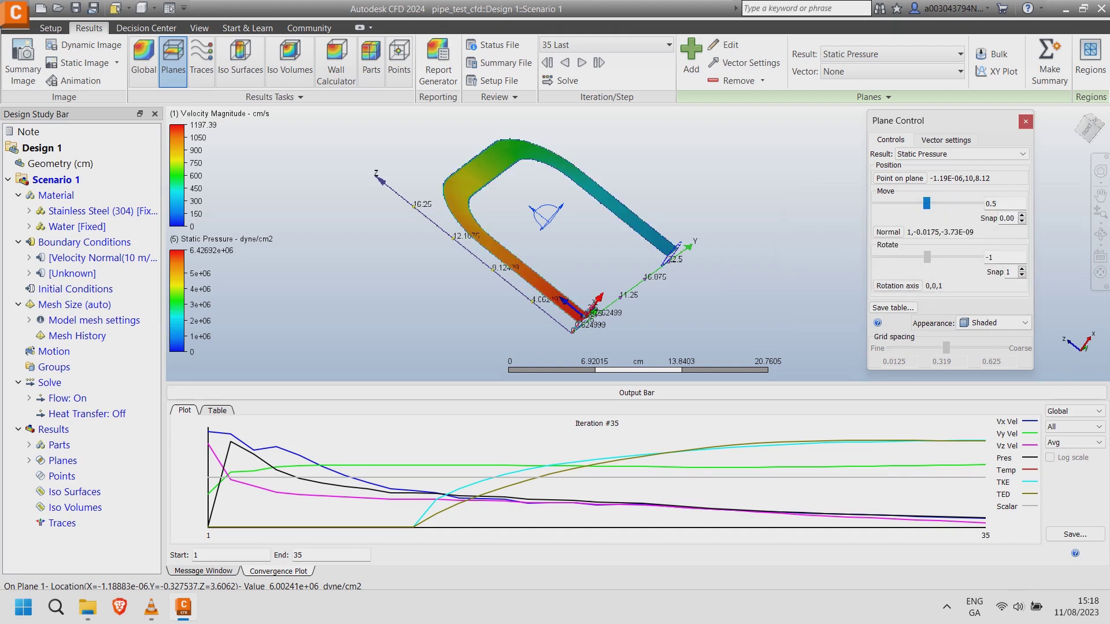